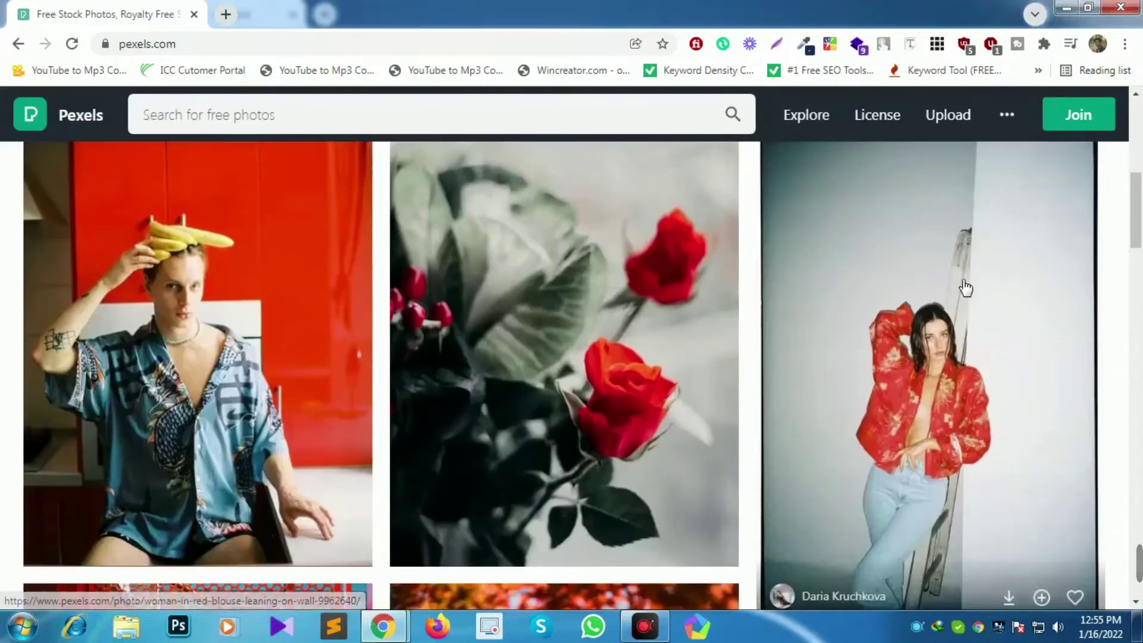
Search Pexels for 'Model Girl' photos using the recent-search chip.
scroll(595, 294, down, 3)
scroll(582, 284, up, 5)
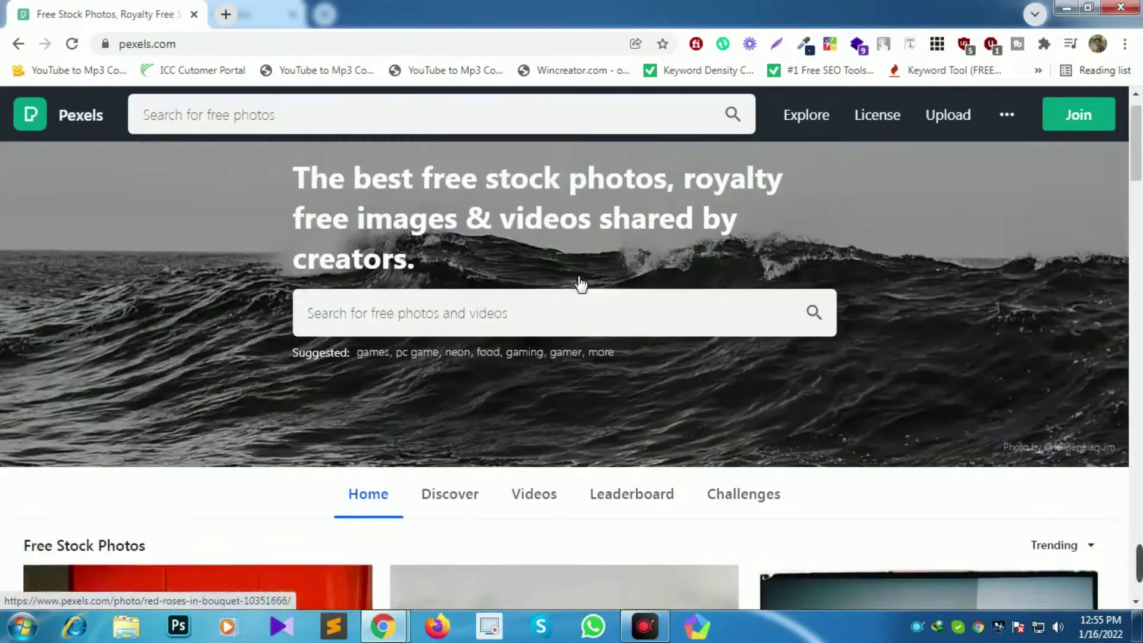
click(390, 355)
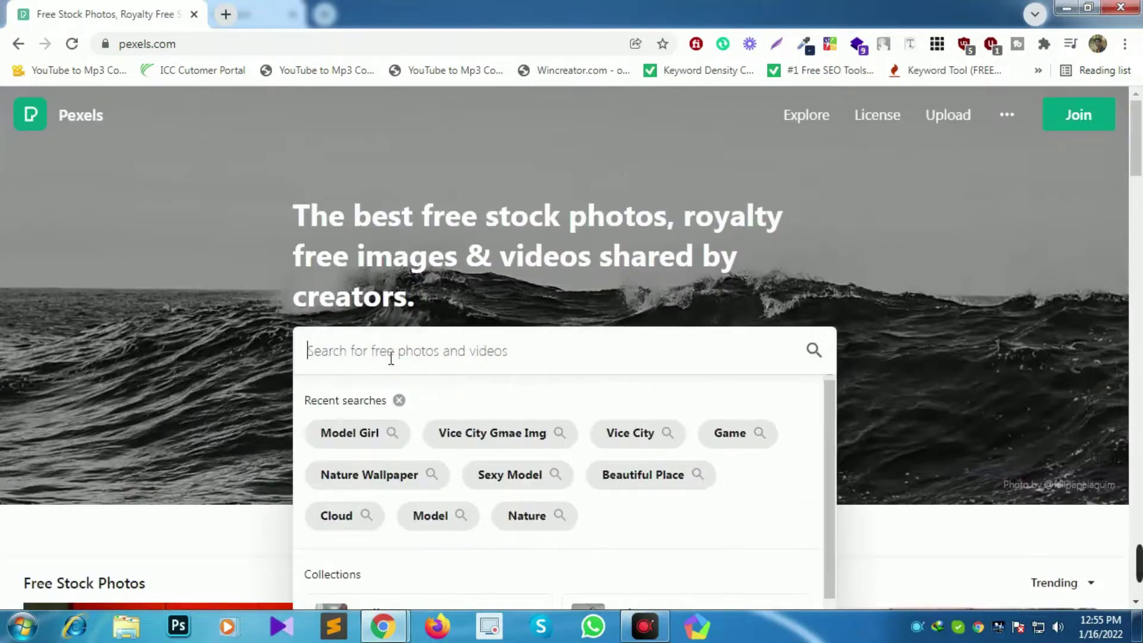
click(364, 435)
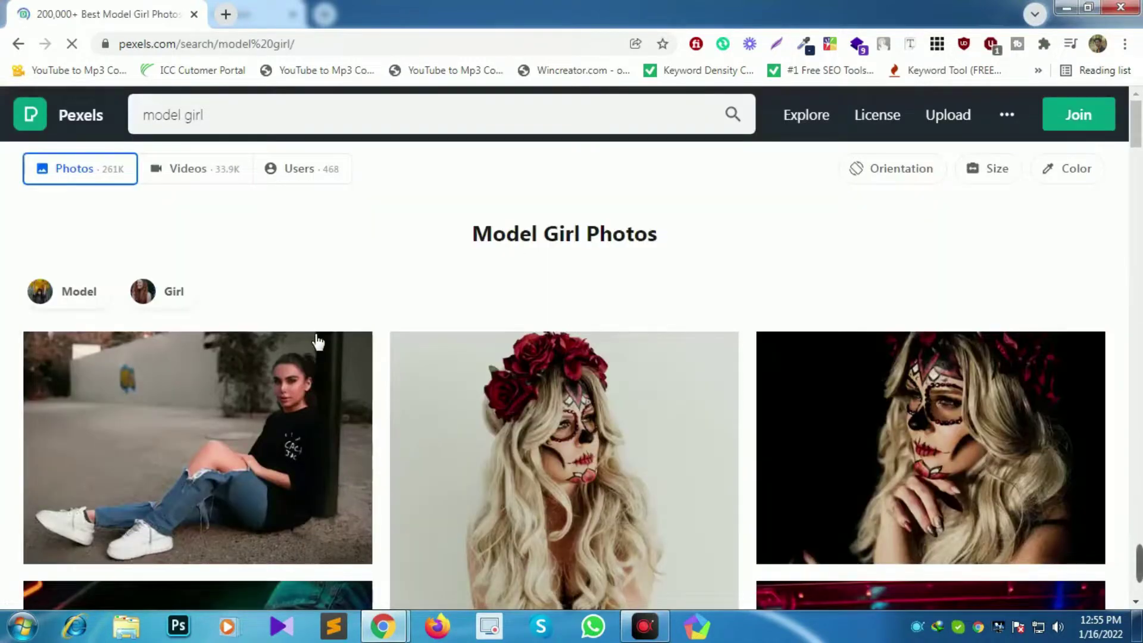
Scroll far down through the model girl photo results grid.
scroll(476, 469, down, 4)
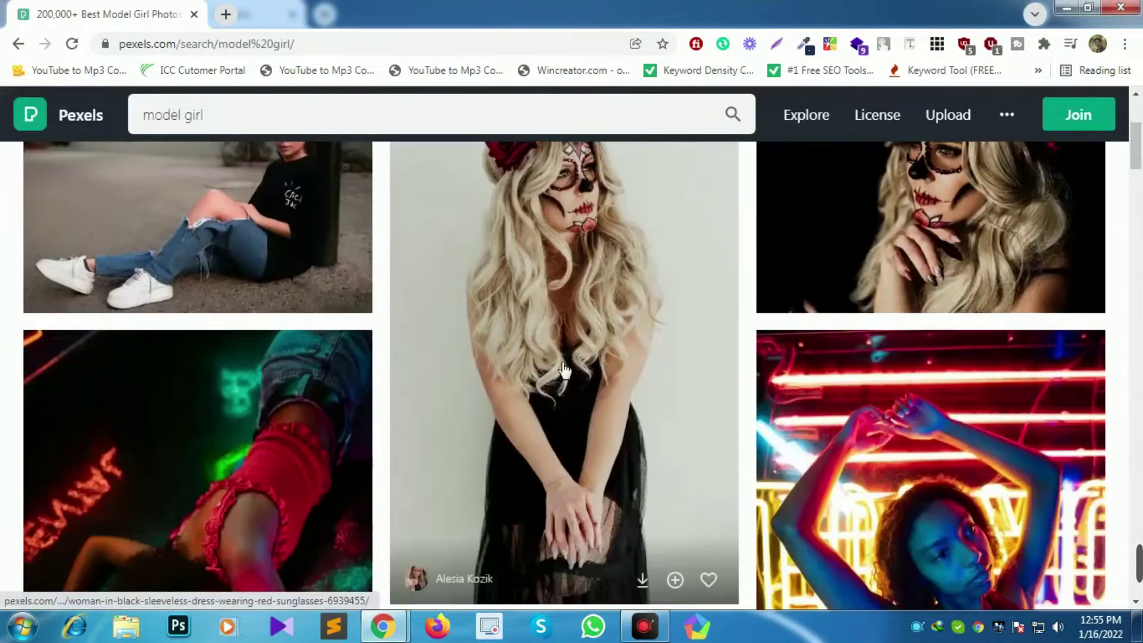
scroll(655, 440, down, 4)
scroll(793, 416, down, 4)
scroll(434, 467, down, 4)
scroll(211, 398, down, 5)
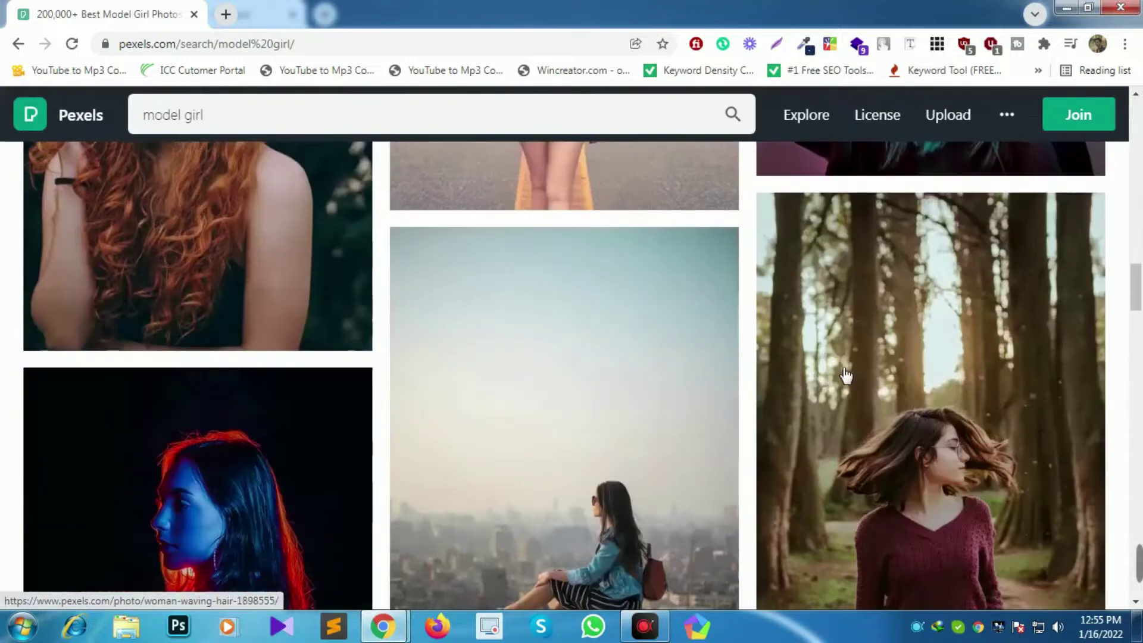
scroll(594, 401, down, 4)
scroll(655, 387, down, 4)
scroll(865, 344, down, 4)
scroll(865, 344, down, 4)
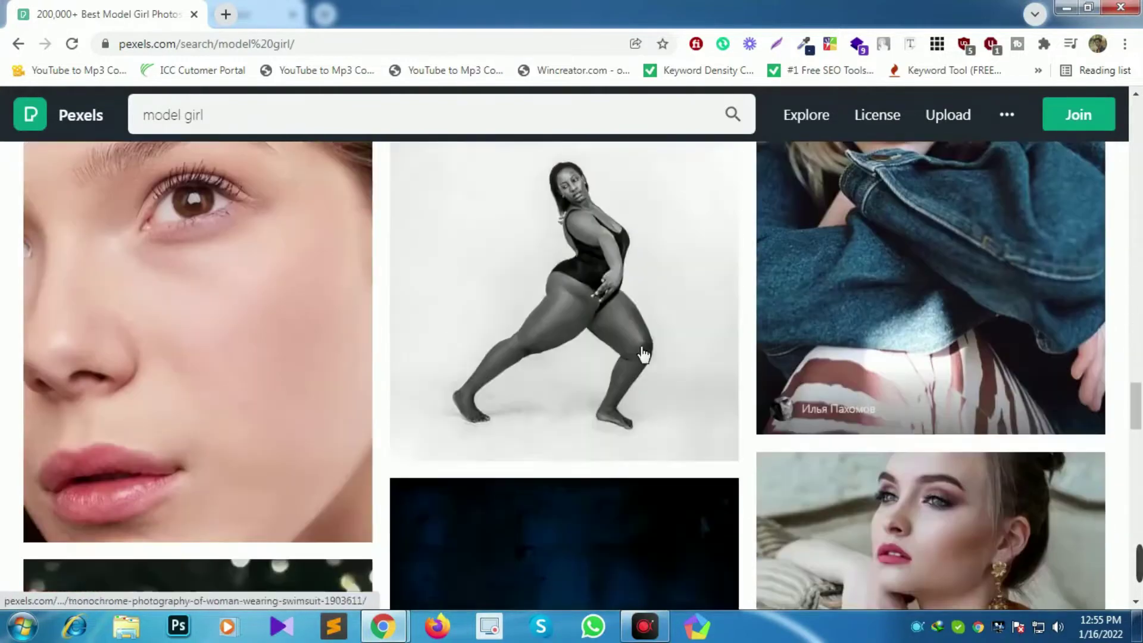
scroll(234, 323, down, 4)
scroll(583, 362, down, 4)
scroll(830, 393, down, 4)
scroll(298, 411, down, 4)
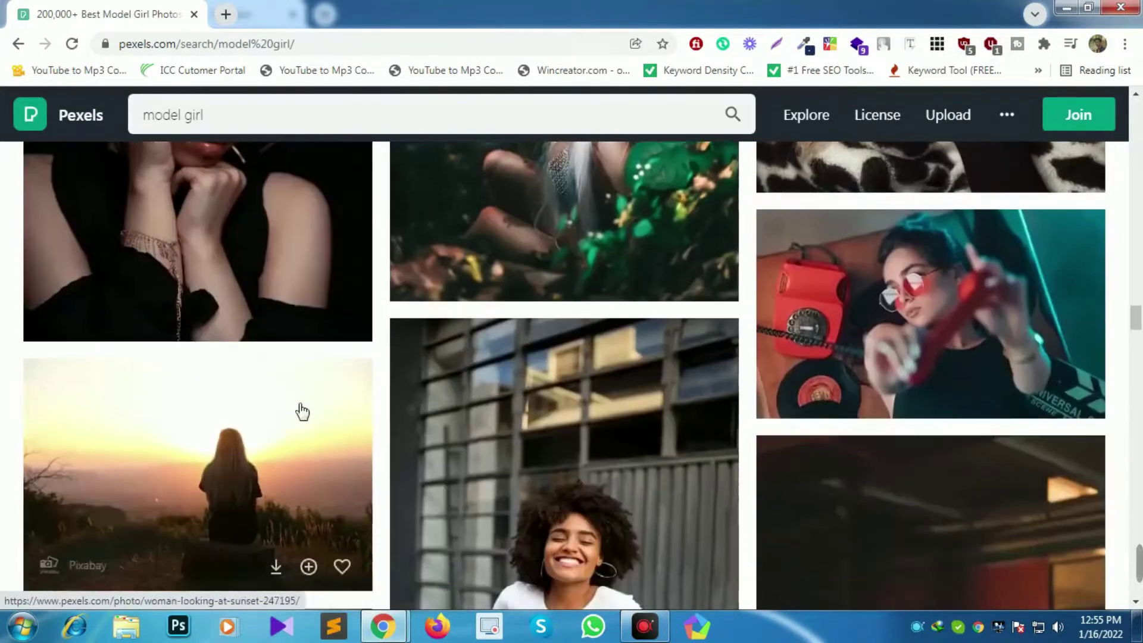
scroll(179, 408, down, 4)
scroll(536, 411, down, 4)
scroll(930, 421, down, 4)
scroll(929, 421, down, 4)
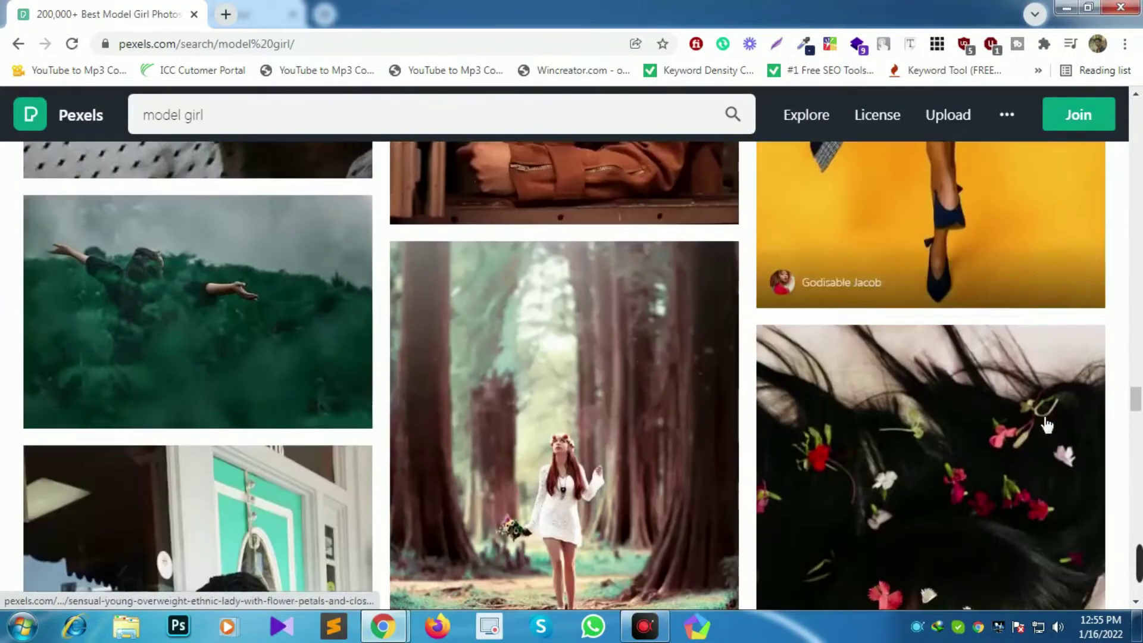
scroll(941, 416, down, 4)
scroll(952, 410, down, 4)
scroll(973, 400, down, 4)
scroll(973, 401, down, 4)
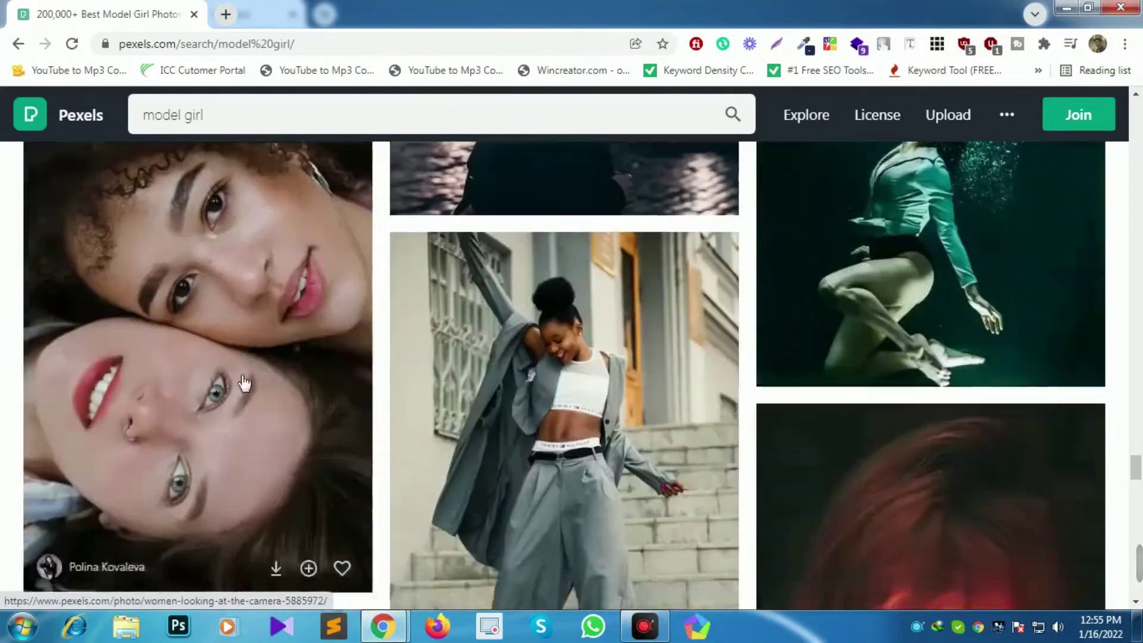
scroll(416, 395, down, 4)
scroll(689, 395, down, 4)
scroll(691, 400, down, 4)
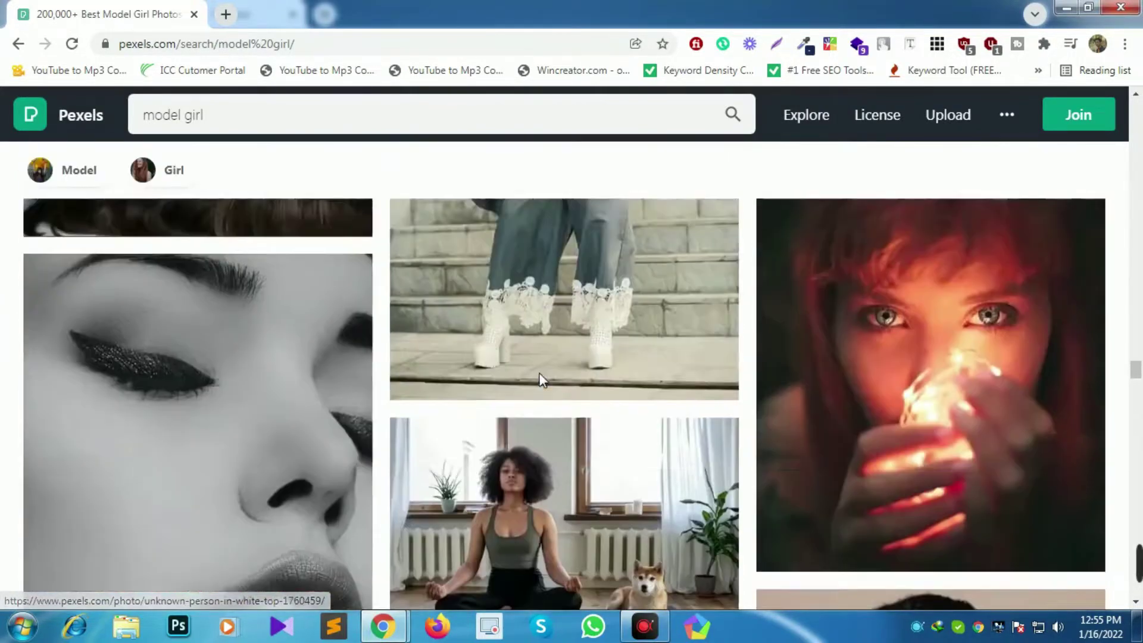
scroll(744, 387, down, 4)
scroll(841, 357, down, 4)
scroll(354, 359, down, 4)
scroll(353, 359, down, 4)
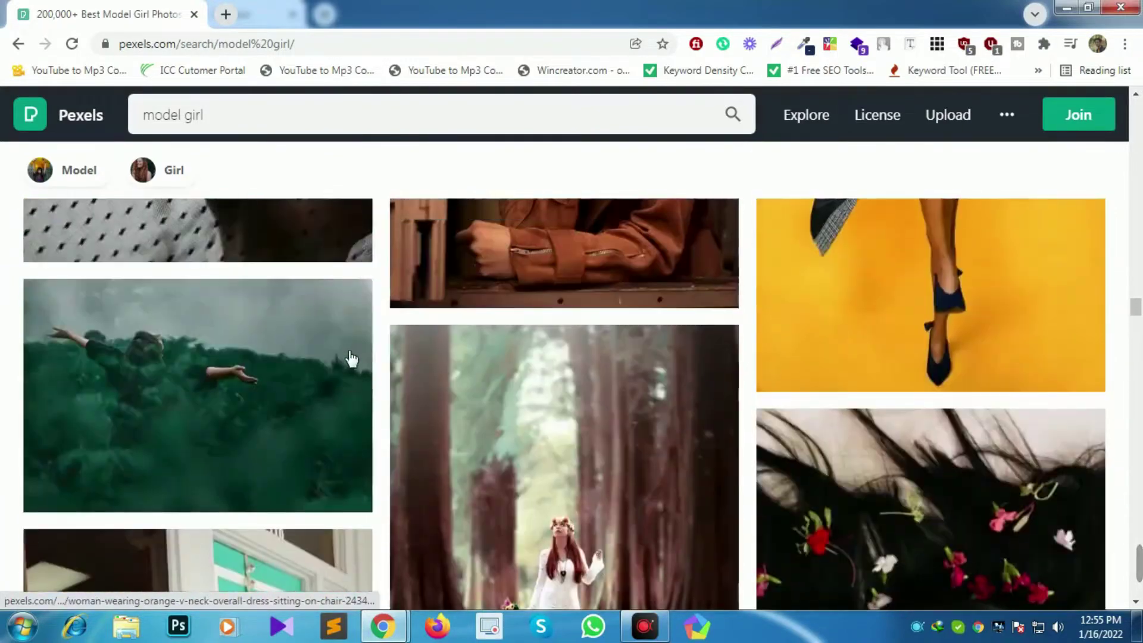
scroll(349, 359, down, 4)
scroll(301, 352, down, 4)
scroll(620, 344, down, 4)
scroll(833, 346, down, 4)
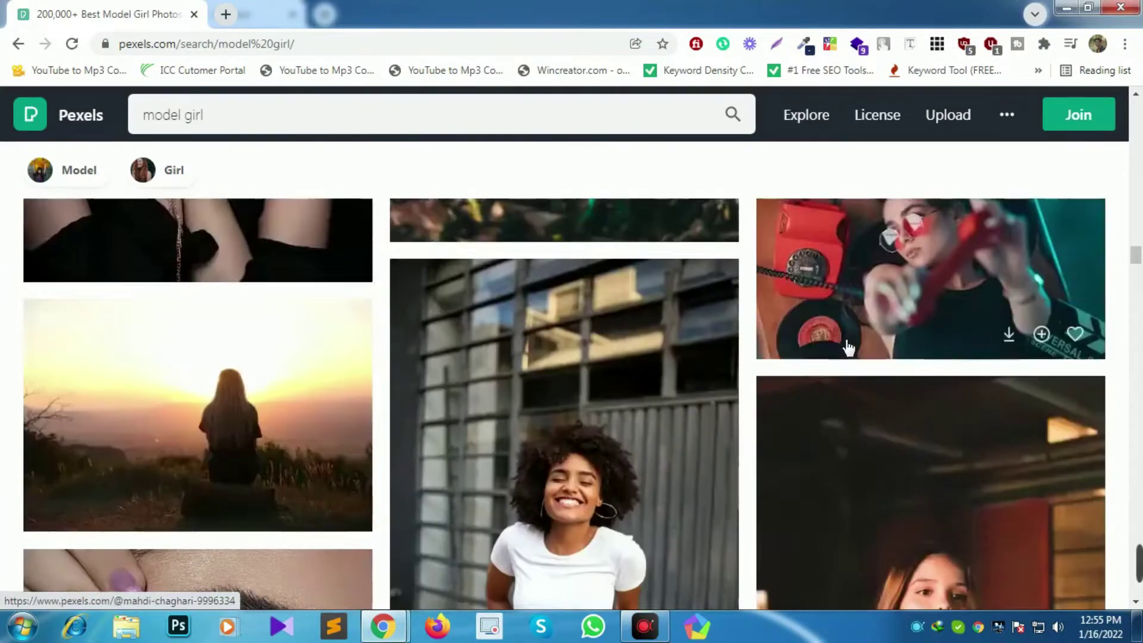
scroll(672, 348, down, 4)
scroll(464, 410, down, 4)
scroll(268, 417, down, 4)
scroll(297, 357, down, 4)
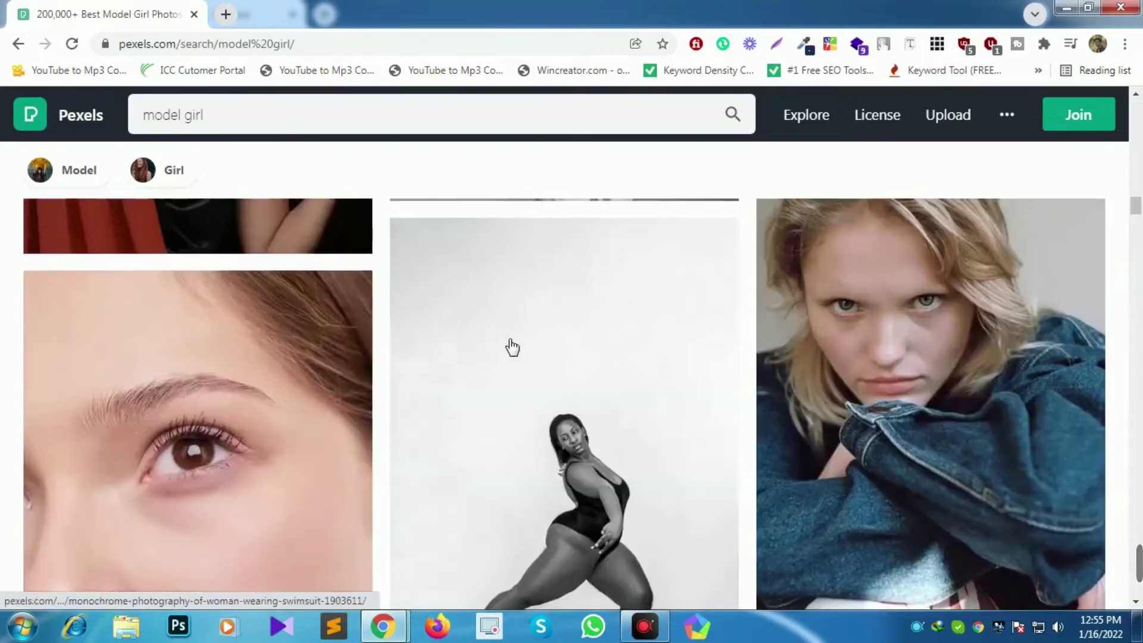
scroll(631, 345, down, 4)
scroll(655, 476, down, 4)
scroll(357, 357, down, 4)
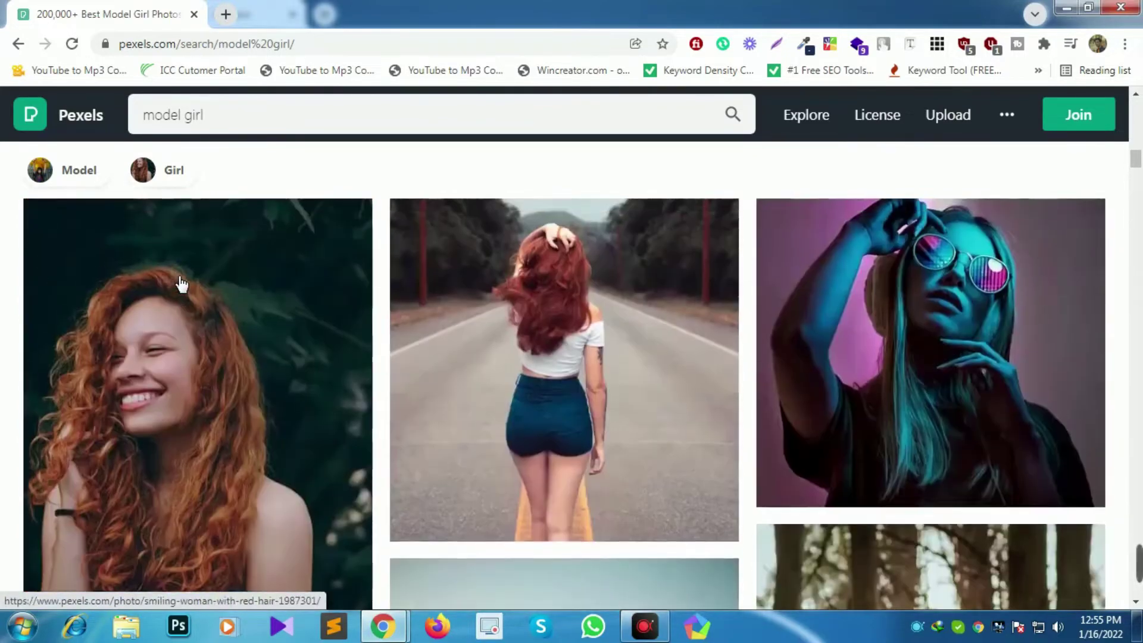
scroll(182, 285, down, 4)
scroll(181, 284, down, 4)
scroll(618, 341, up, 5)
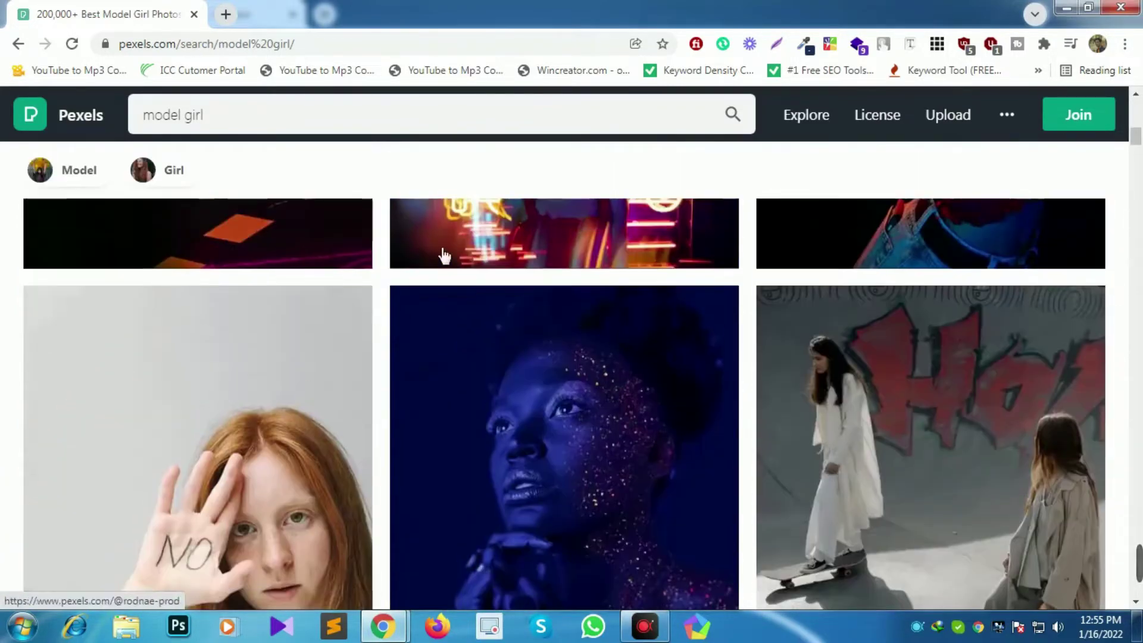
In a new tab, load remove.bg/upload and paste a model photo to strip its background.
click(225, 15)
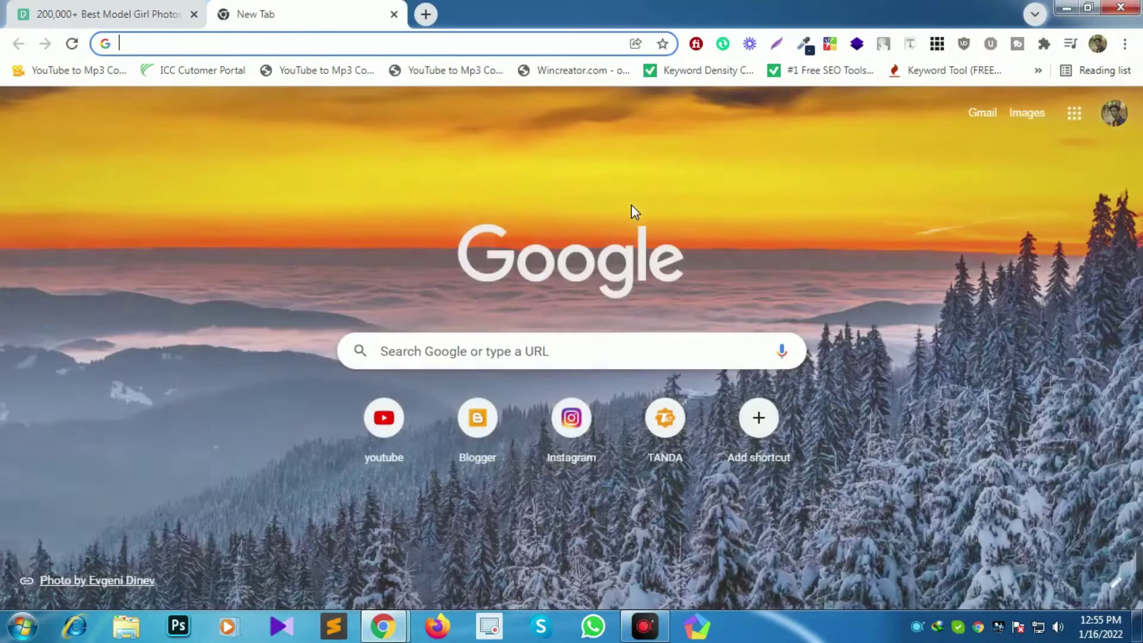
text(remove.bg/upload)
key(Right)
key(Return)
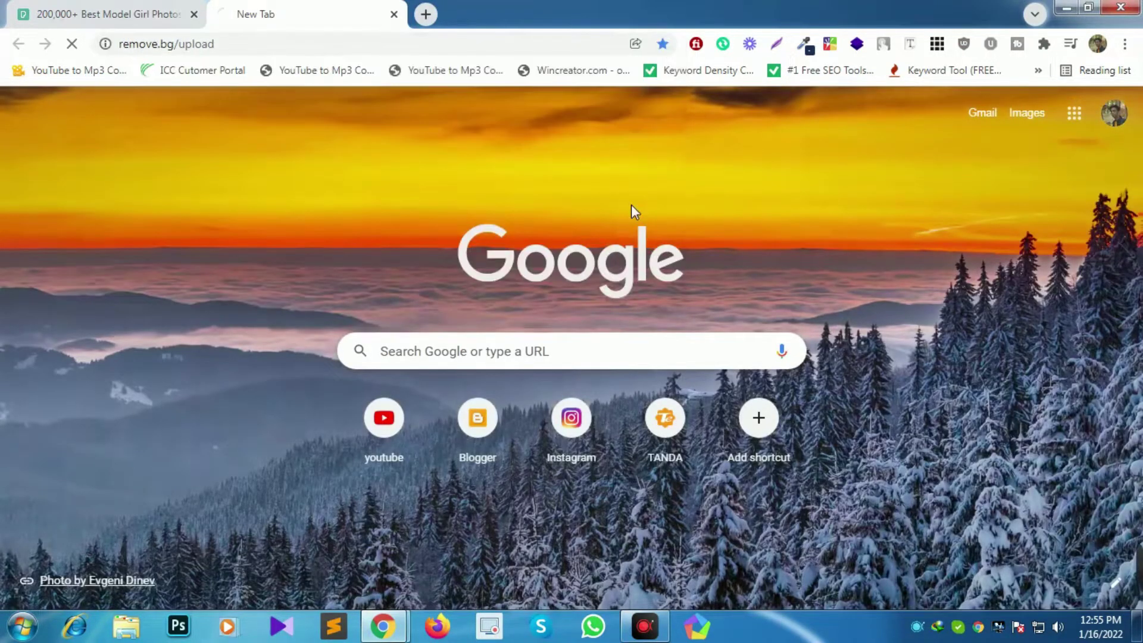
key(ctrl+v)
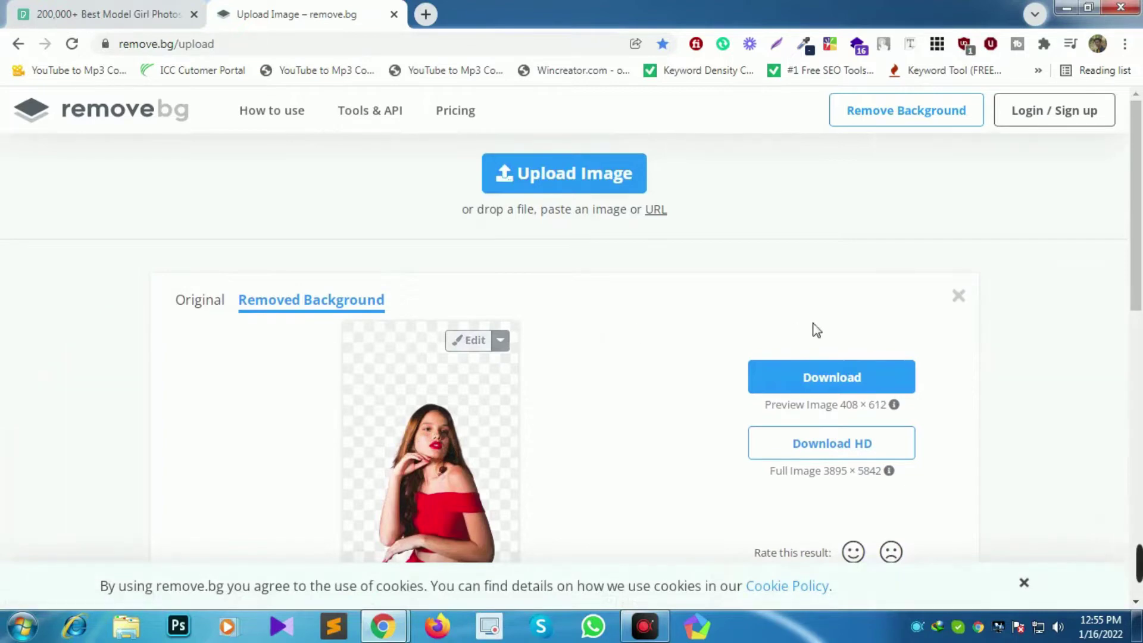
scroll(716, 308, down, 1)
scroll(559, 309, up, 1)
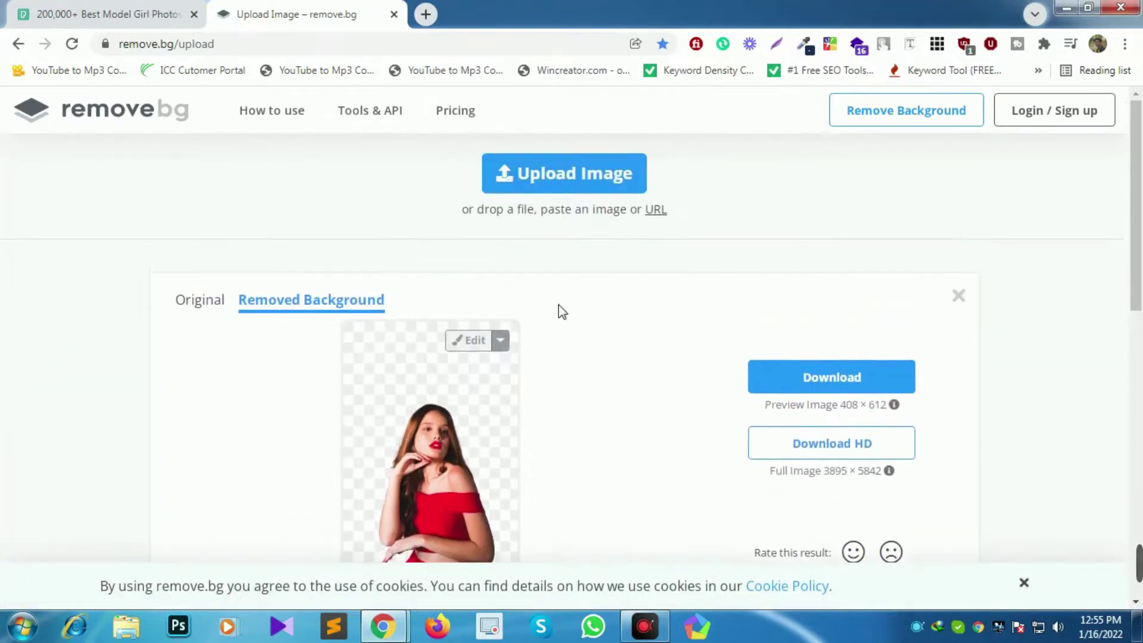
Download the red-haired woman-on-road photo from Pexels as a JPG and dismiss the thank-you popup.
click(102, 7)
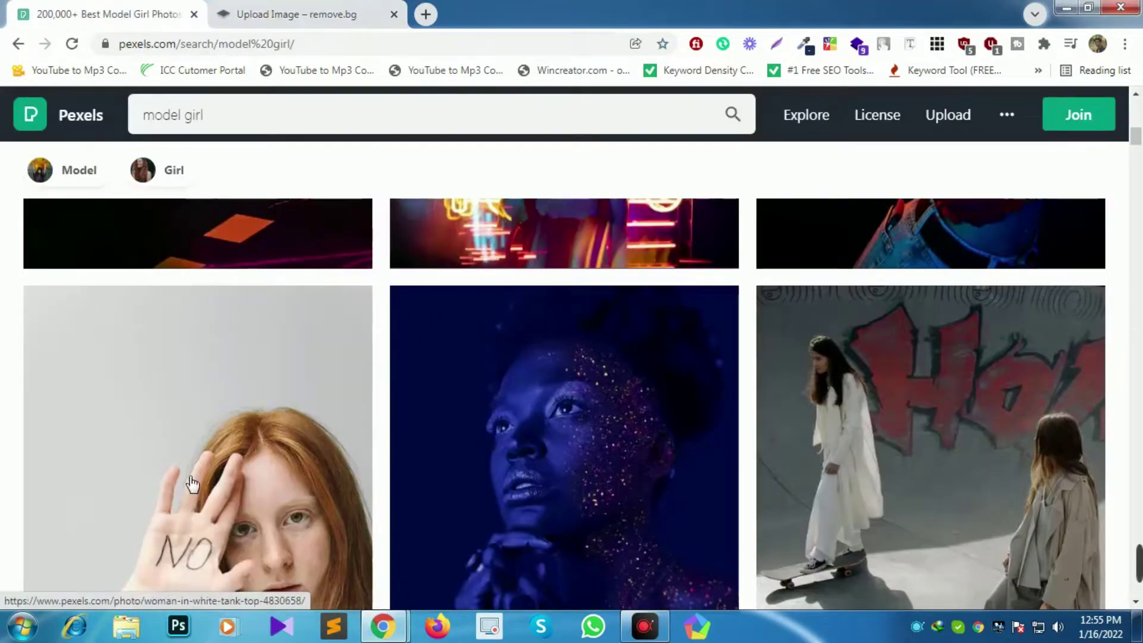
scroll(375, 410, down, 2)
scroll(220, 454, down, 2)
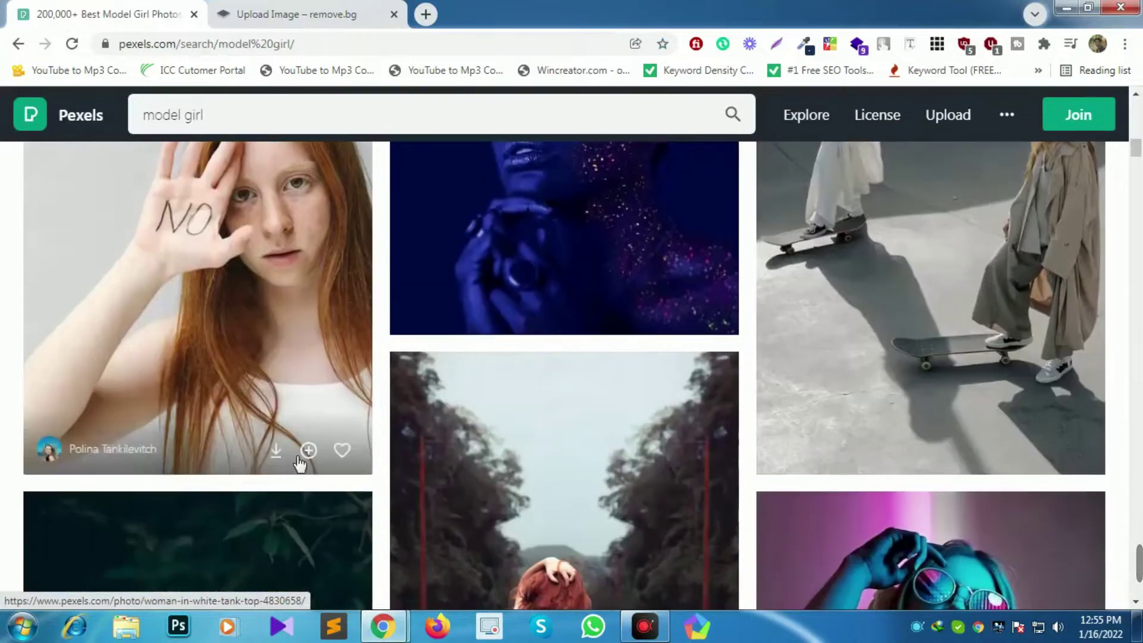
scroll(611, 419, down, 5)
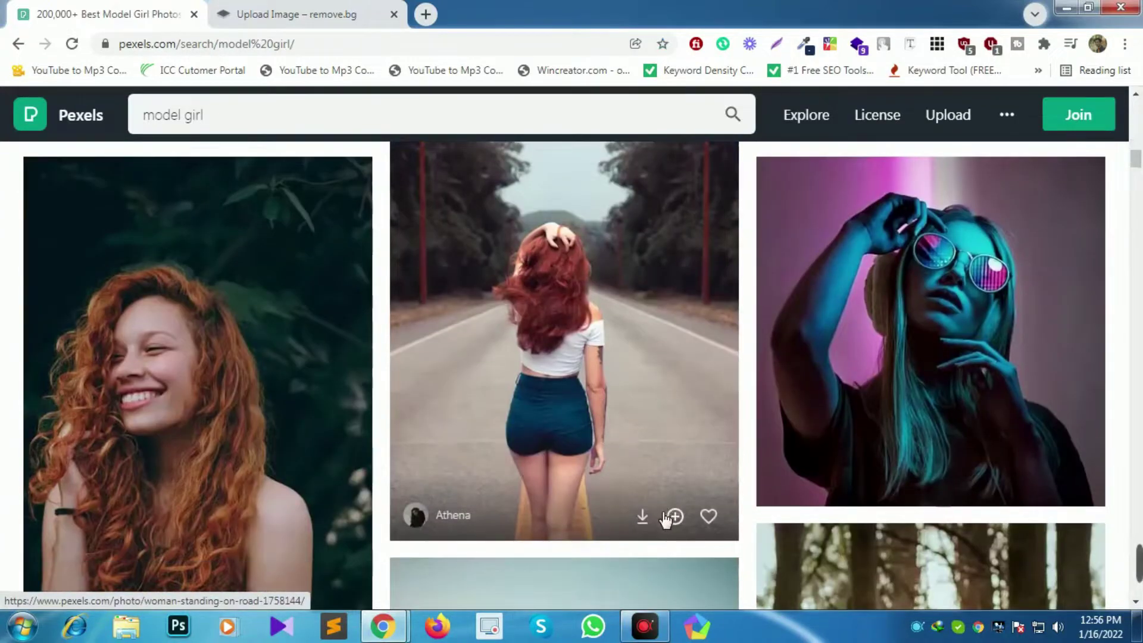
click(642, 517)
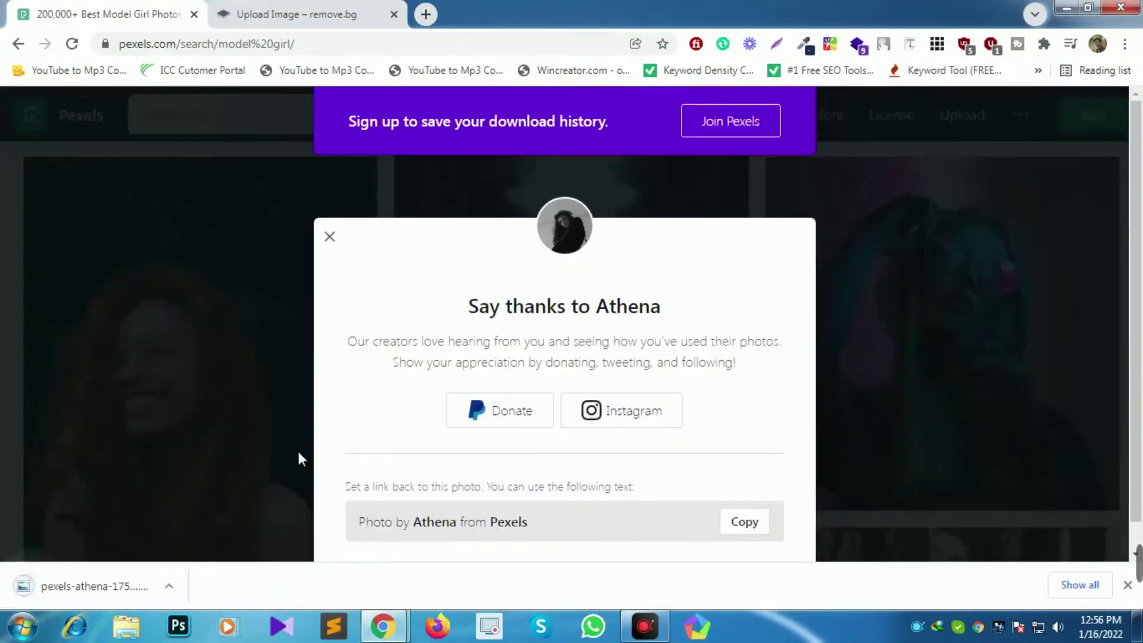
click(329, 236)
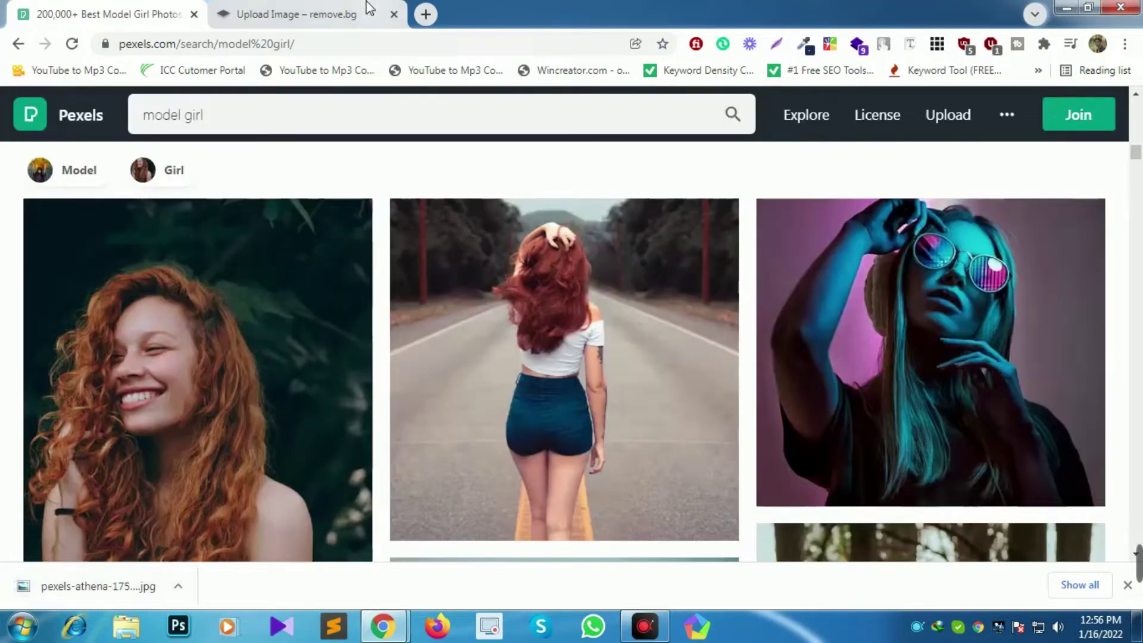
Upload the downloaded back-view photo to remove.bg and save the cutout as a PNG.
click(339, 9)
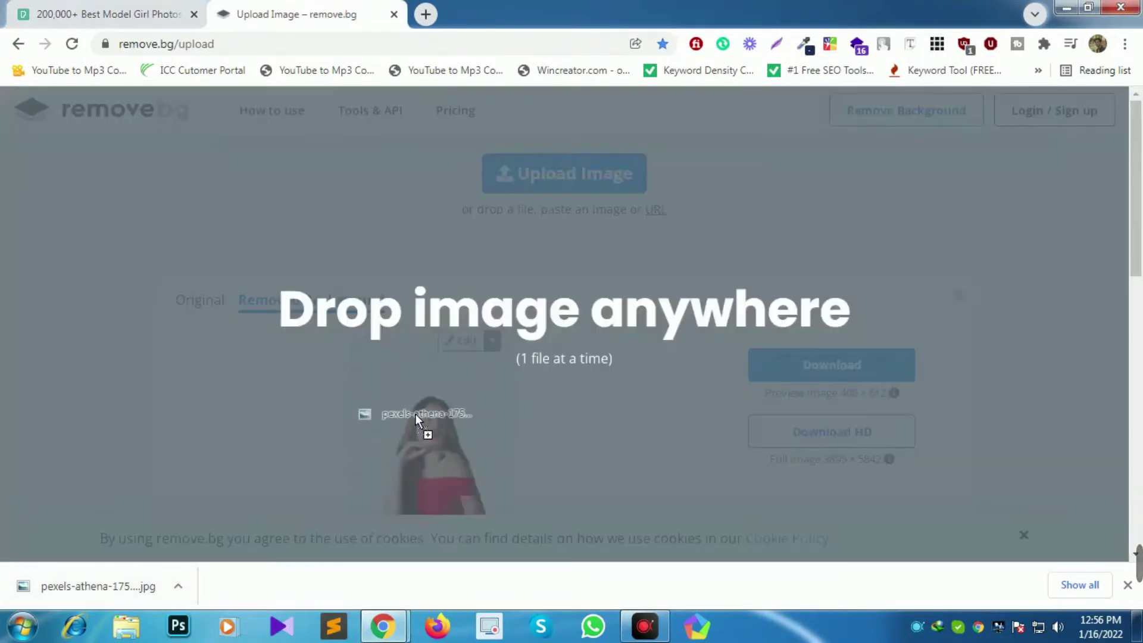
drag(83, 590, 415, 413)
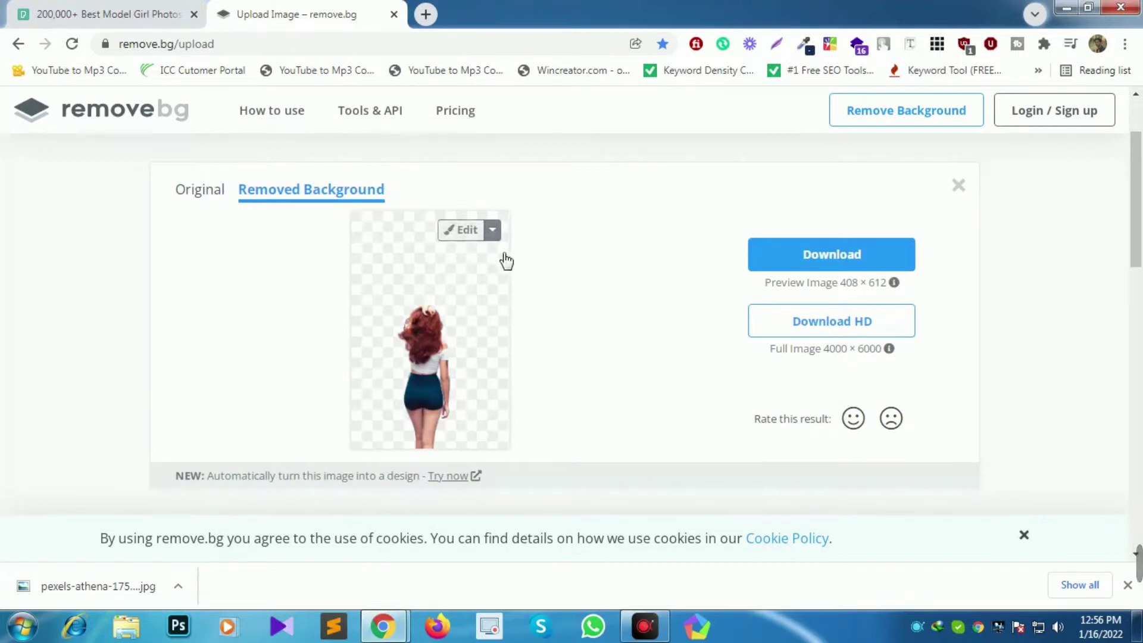
click(854, 254)
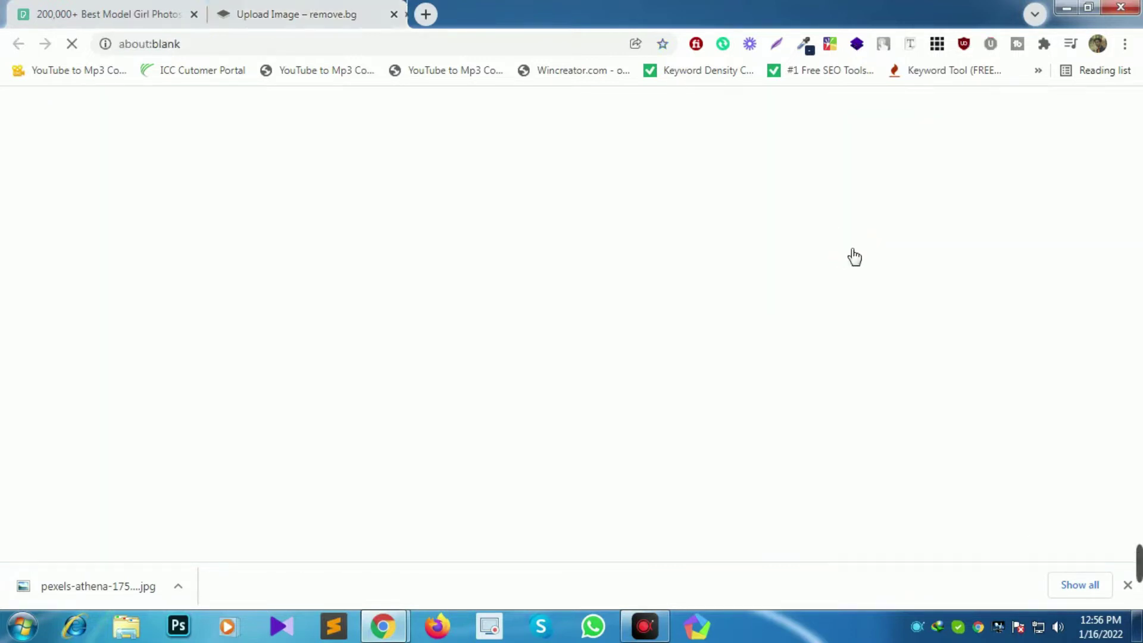
click(116, 589)
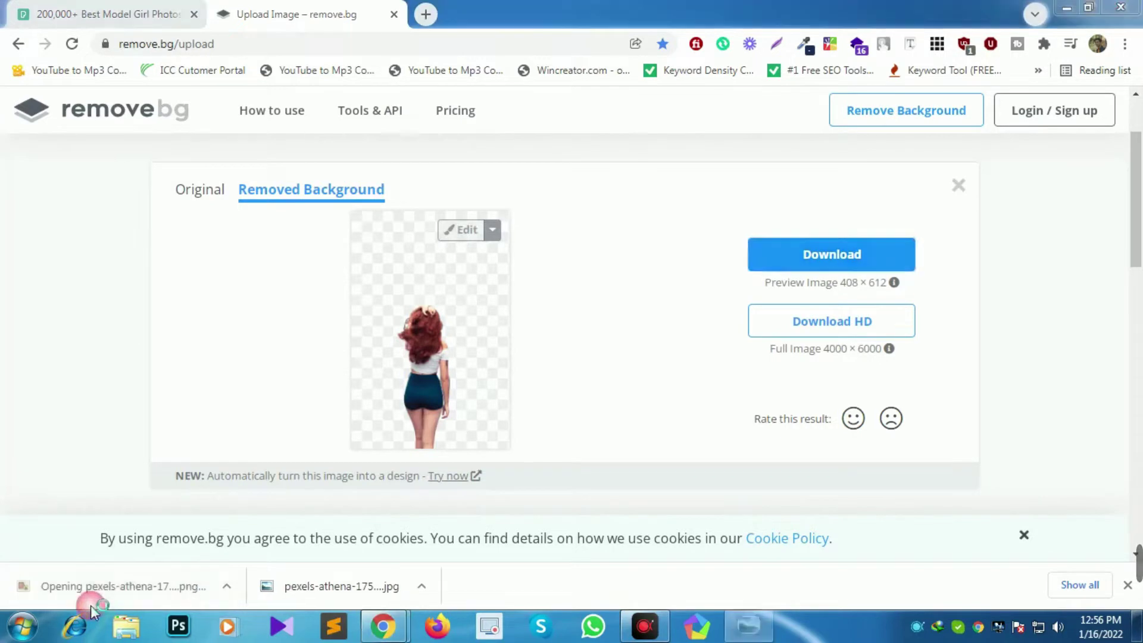
scroll(554, 432, up, 2)
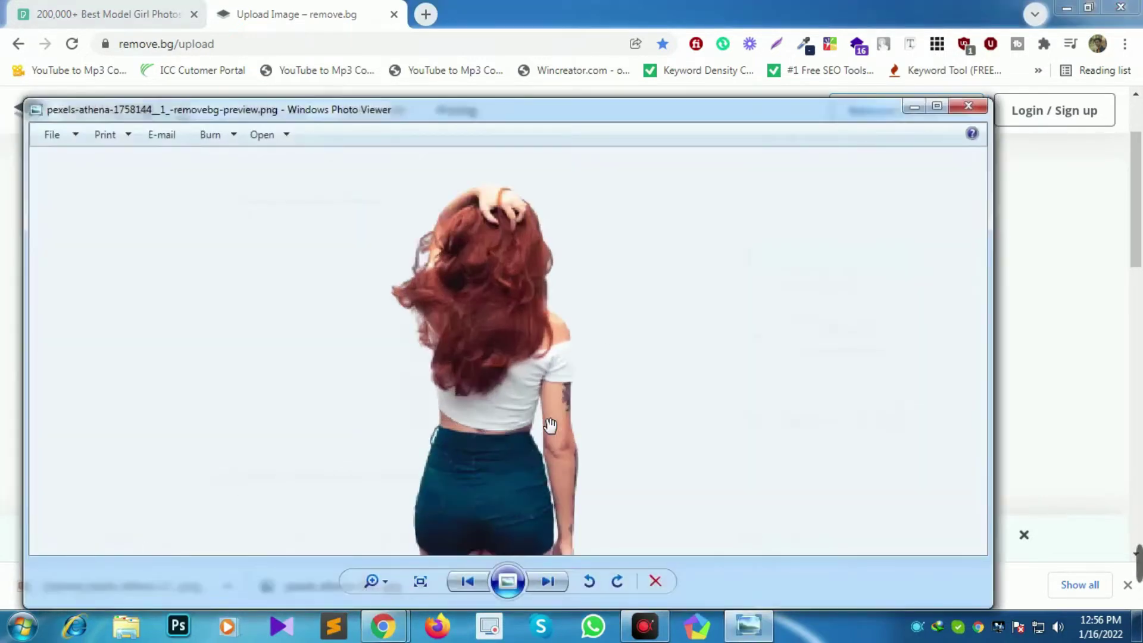
scroll(550, 425, down, 2)
scroll(520, 424, up, 1)
scroll(503, 396, down, 1)
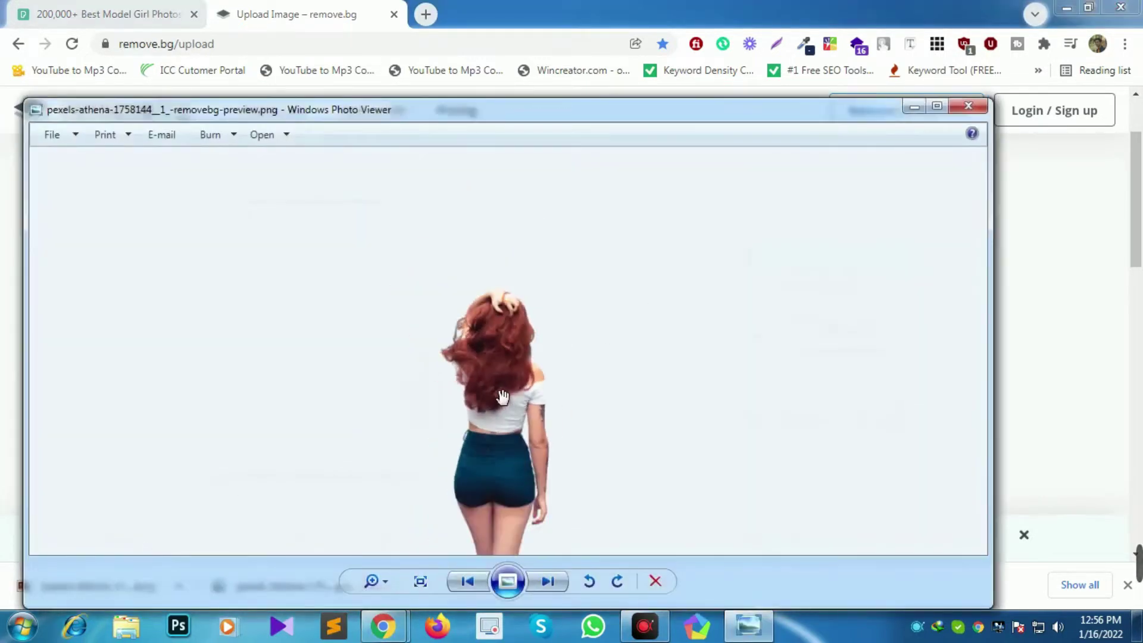
scroll(503, 397, down, 1)
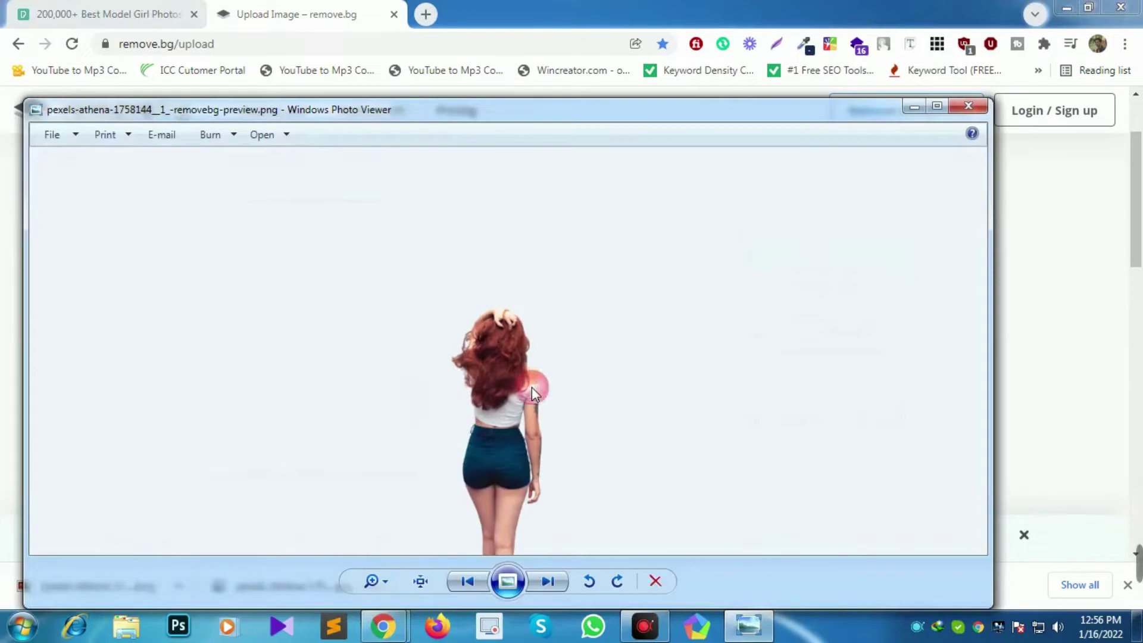
click(967, 107)
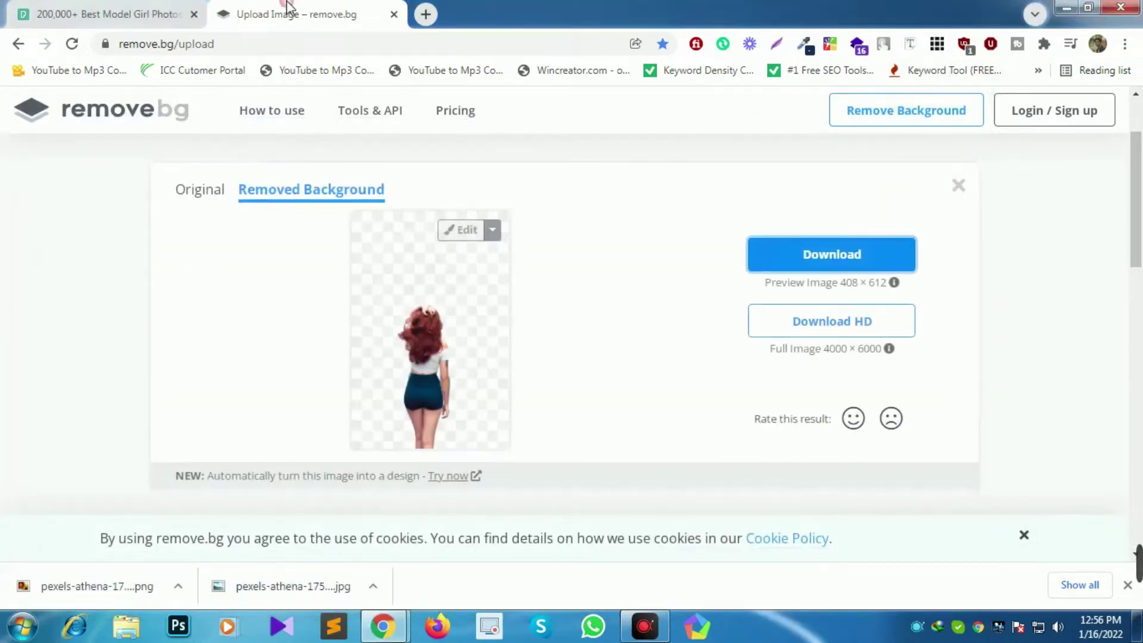
Download the pink floral dress photo from the Pexels model girl results.
click(108, 13)
scroll(663, 375, down, 1)
scroll(658, 370, down, 4)
scroll(598, 378, down, 1)
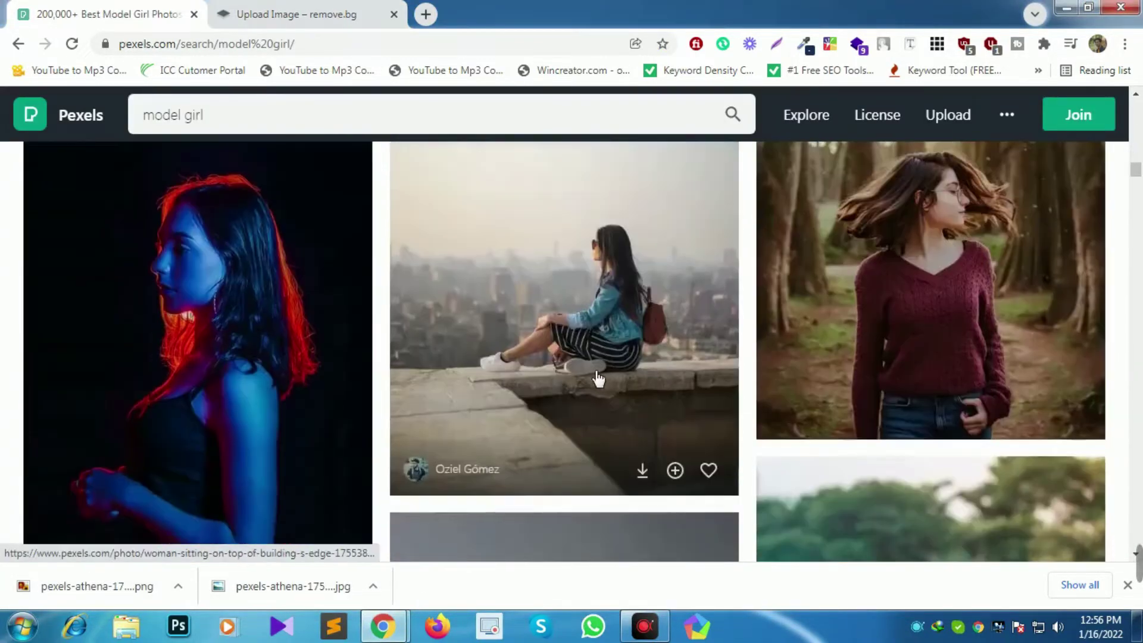
scroll(598, 378, down, 4)
scroll(735, 427, down, 4)
scroll(934, 303, up, 5)
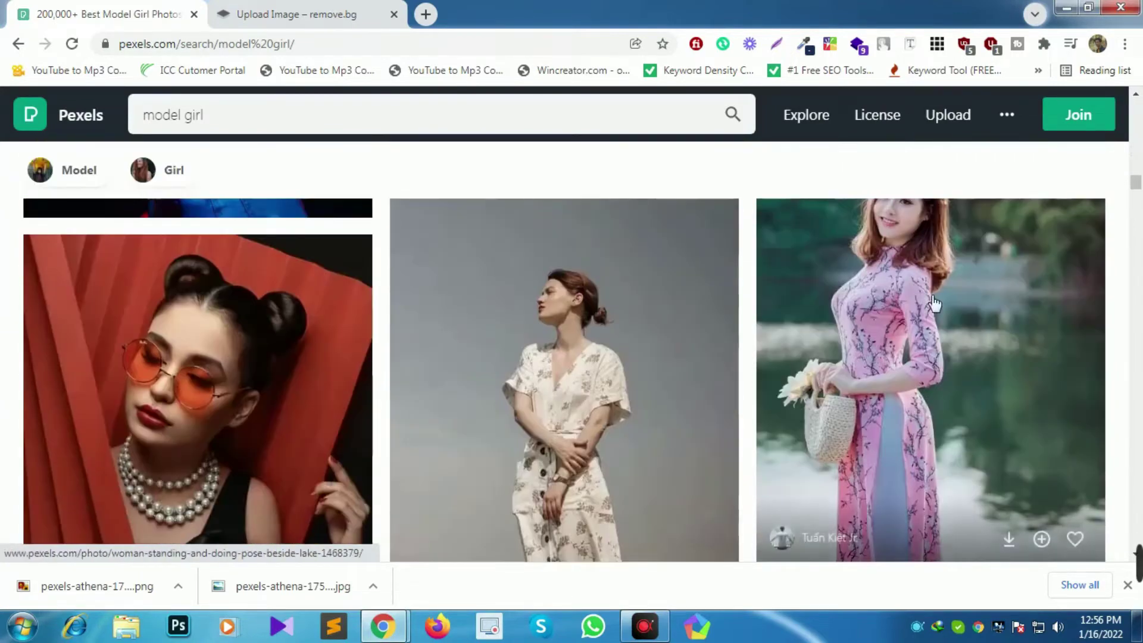
scroll(893, 492, up, 3)
scroll(888, 454, down, 4)
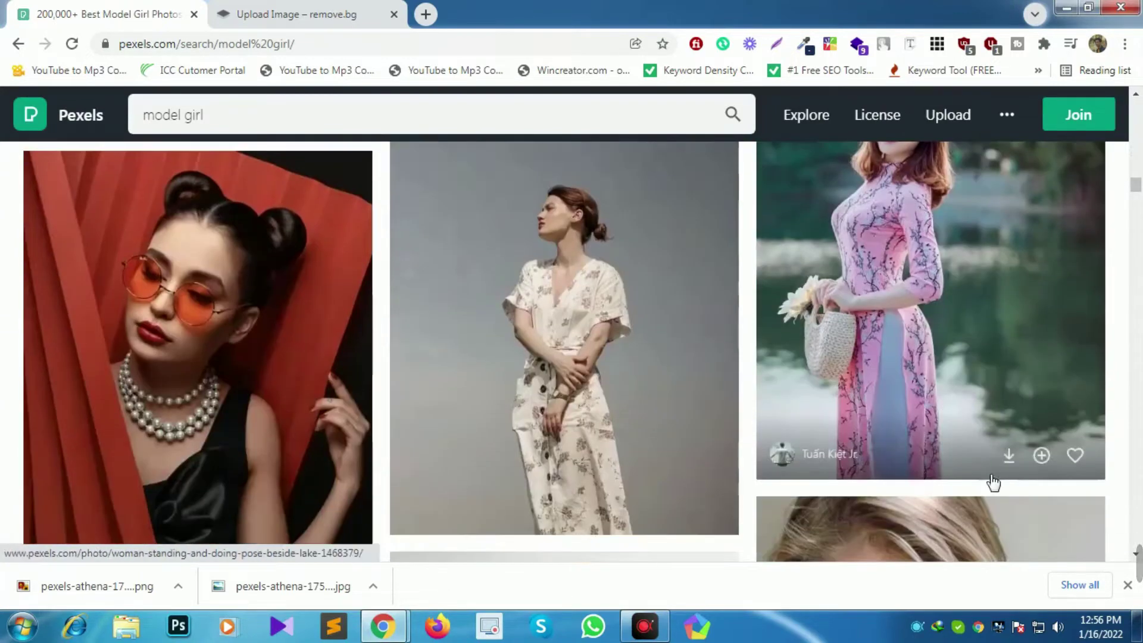
click(1008, 454)
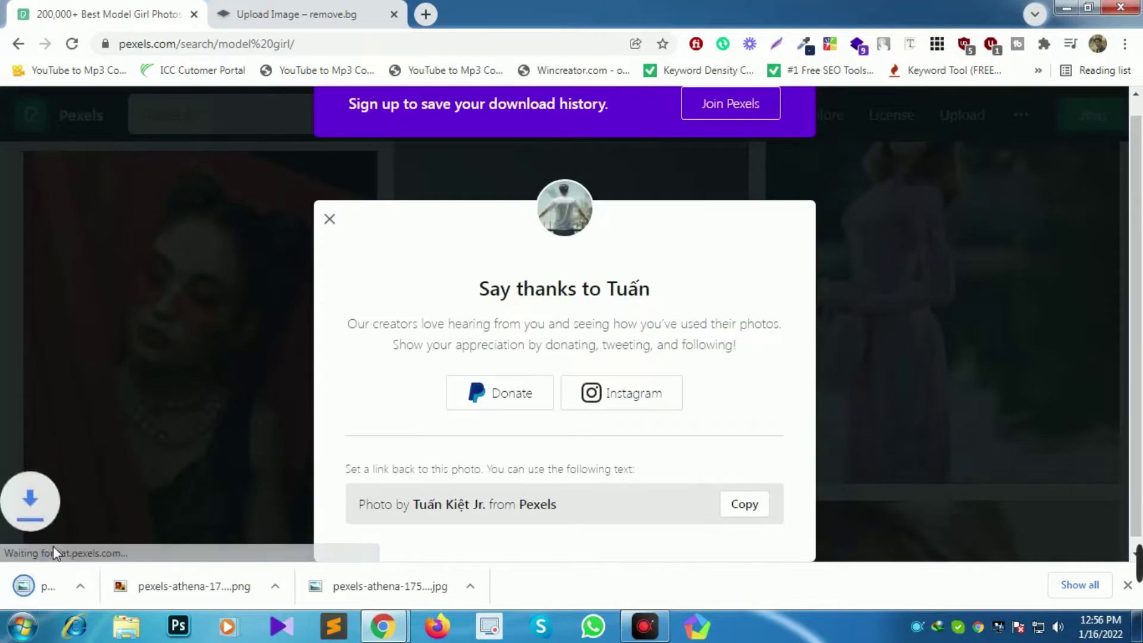
Remove the pink-dress photo's background, download the 408 × 612 PNG and check it in the viewer.
click(302, 7)
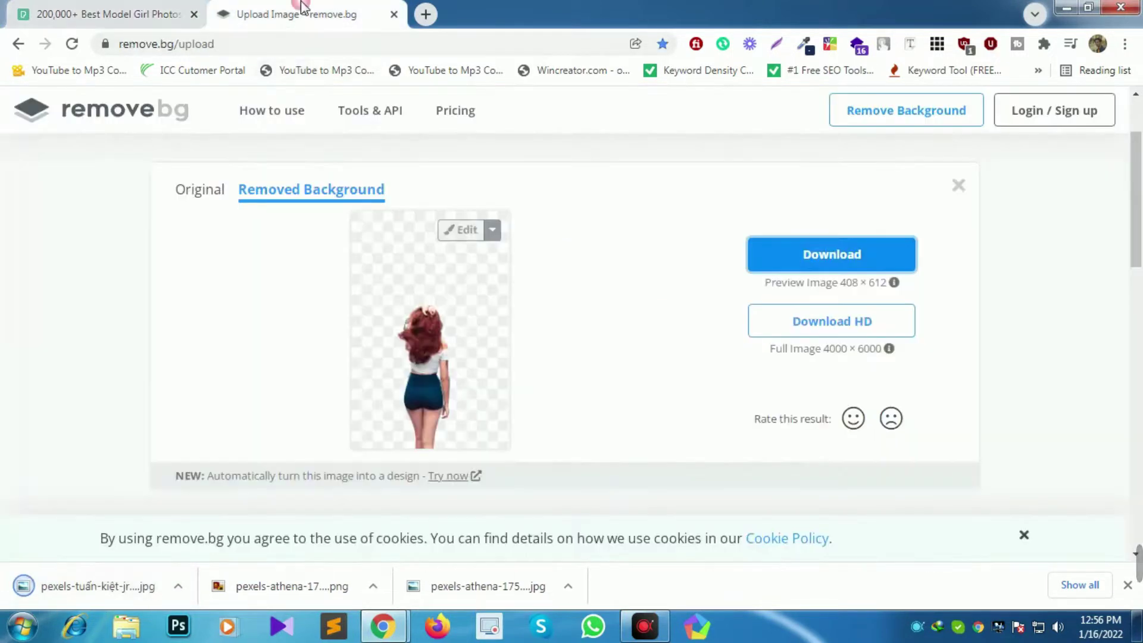
drag(47, 592, 414, 364)
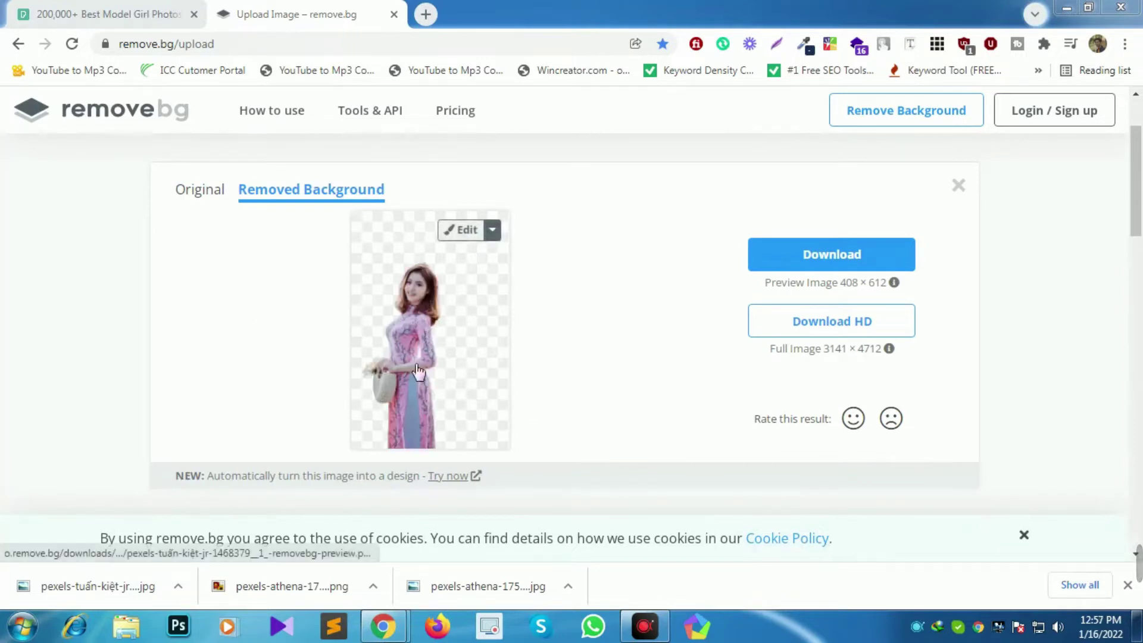
click(793, 262)
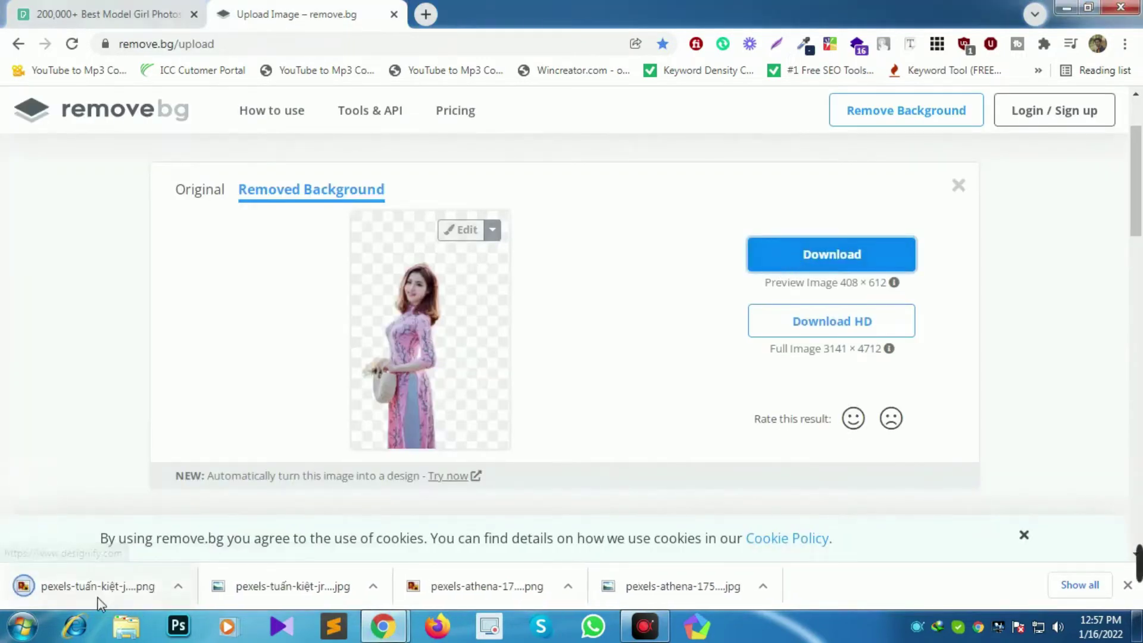
click(89, 588)
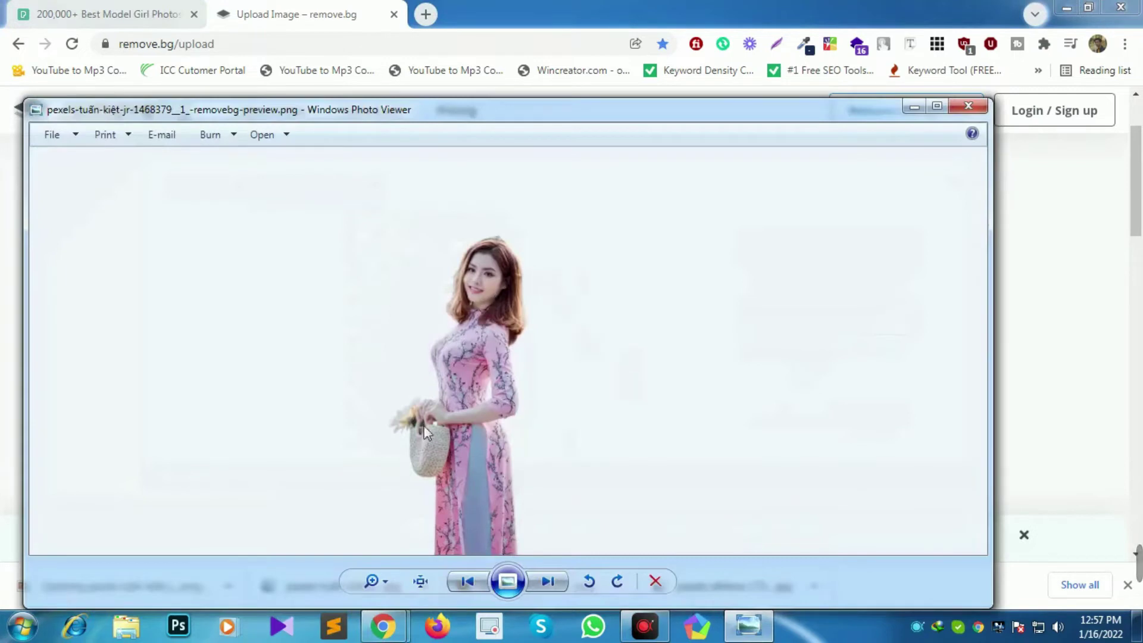
click(968, 106)
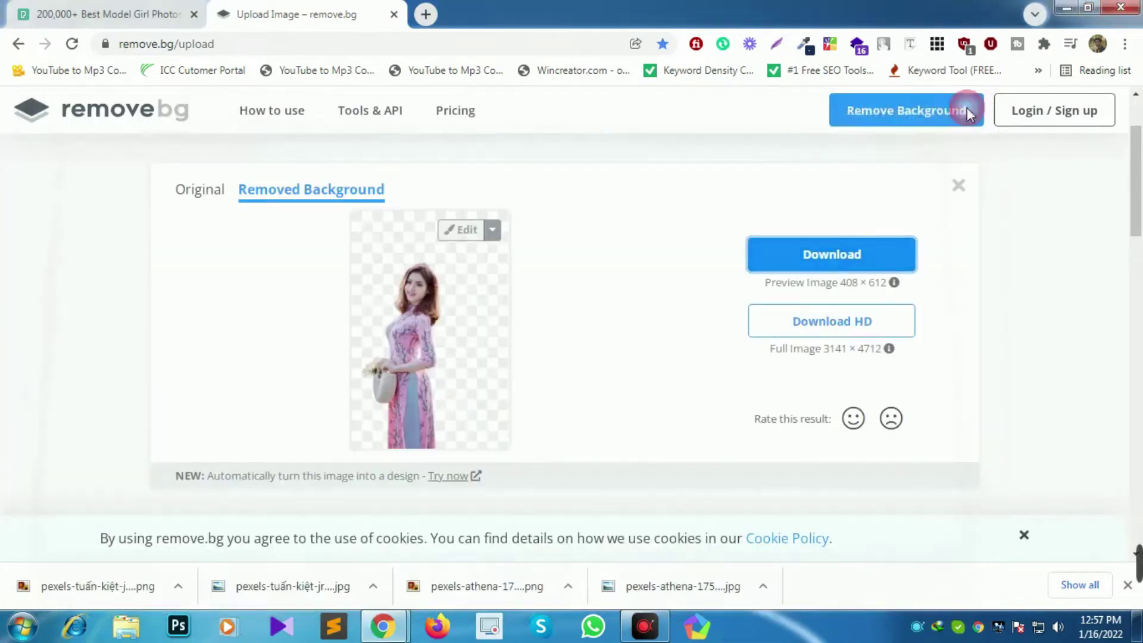
Preview sunset forest, foggy skyline, tropical beach, abstract paint and park backgrounds behind the cutout.
click(461, 230)
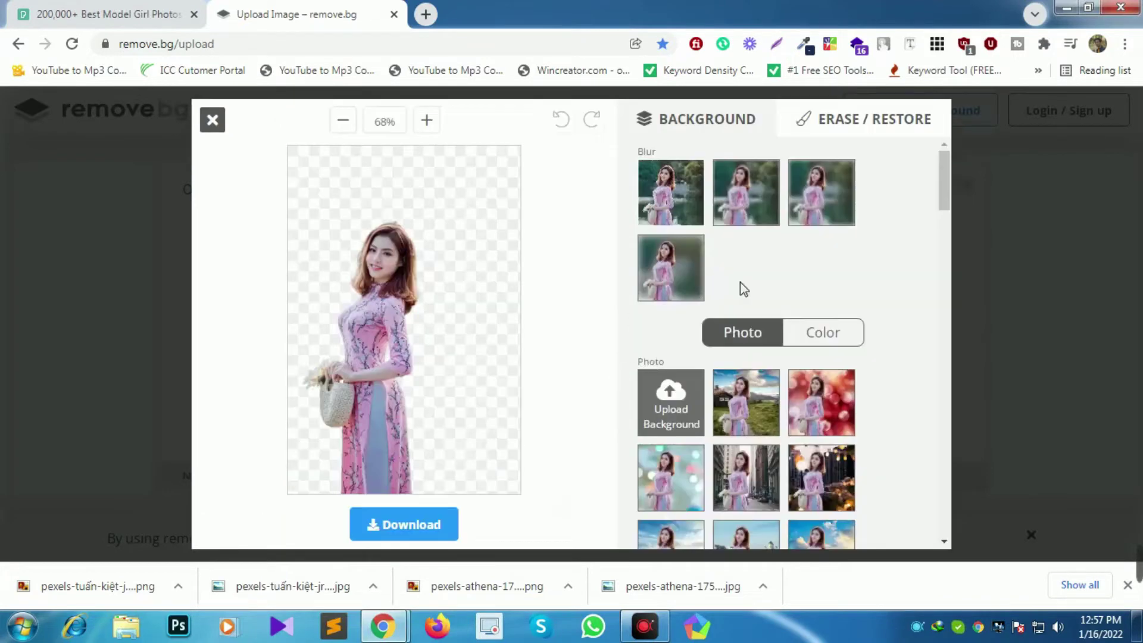
scroll(741, 298, down, 3)
scroll(672, 388, down, 3)
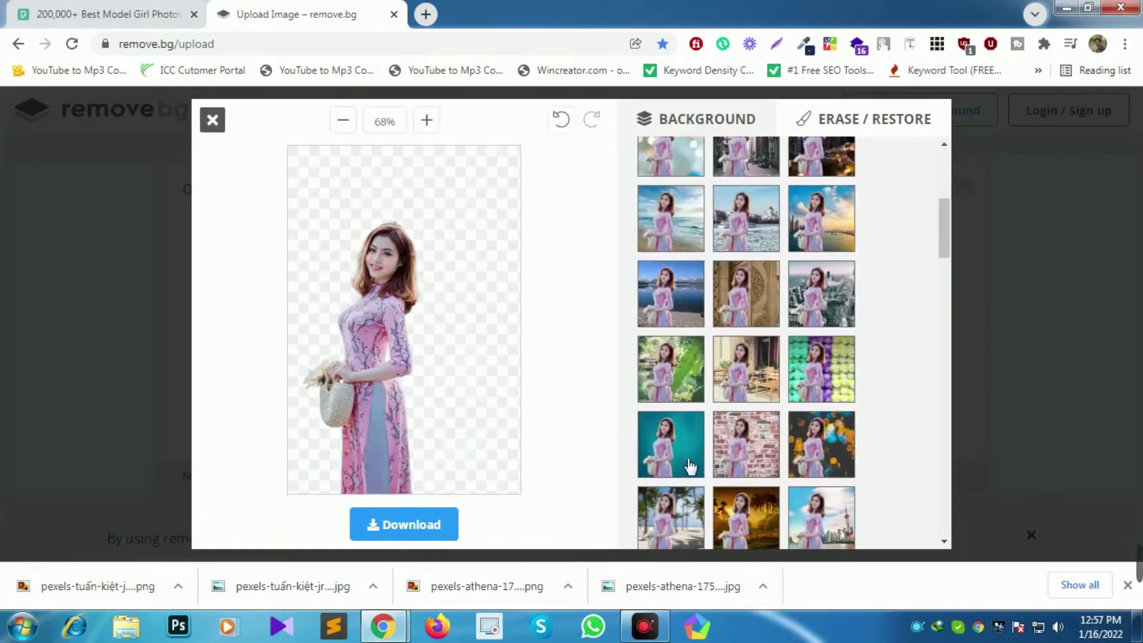
scroll(731, 465, down, 4)
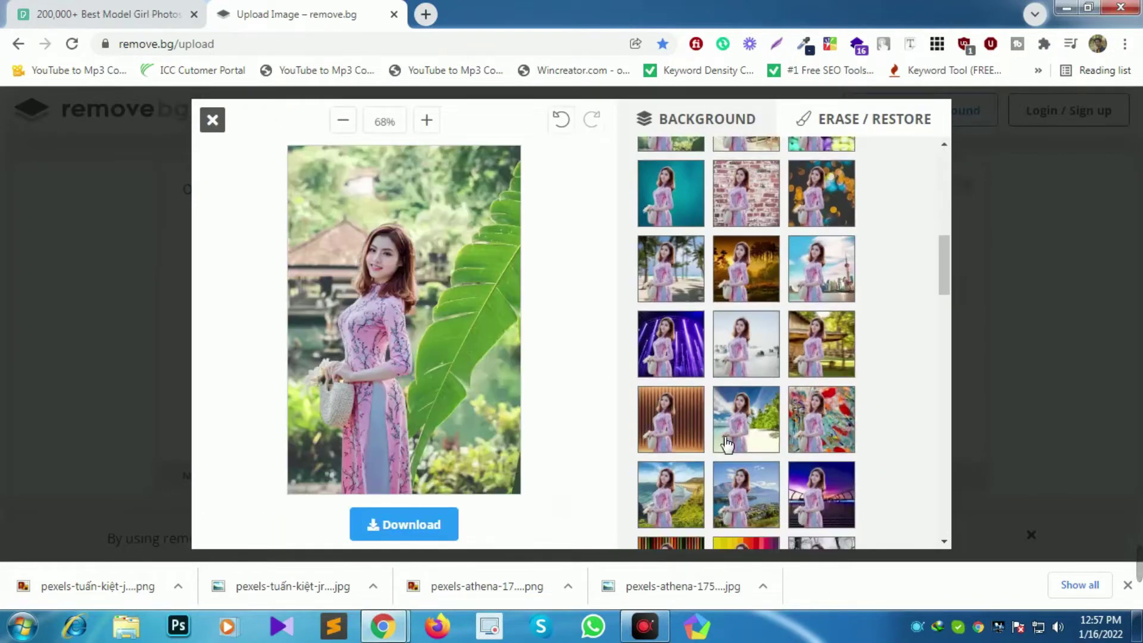
click(748, 283)
click(767, 281)
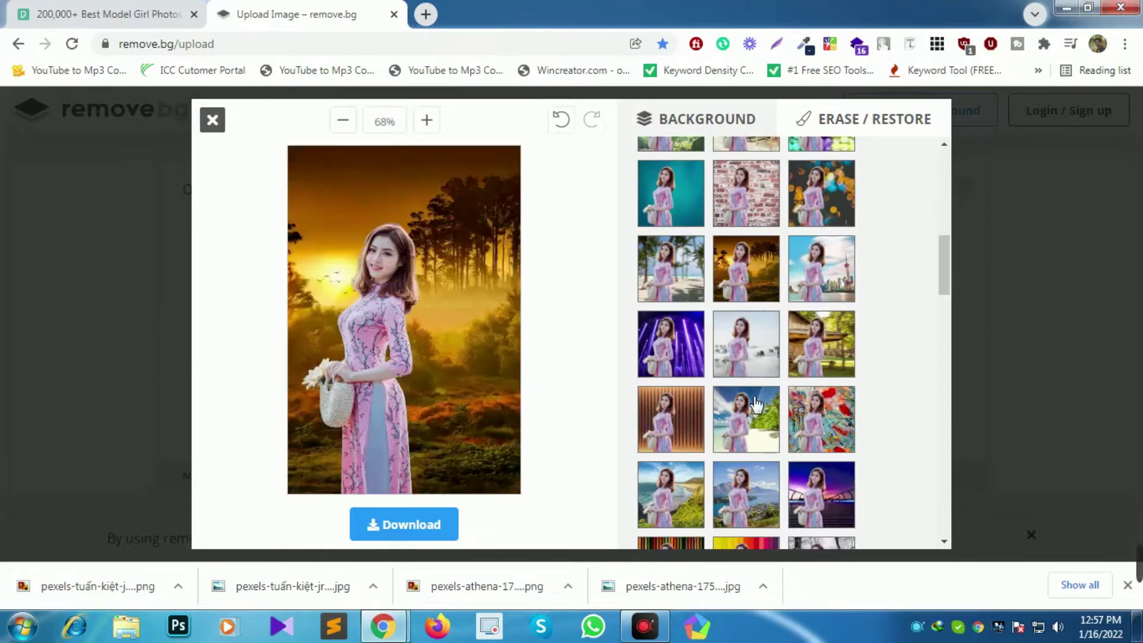
click(760, 352)
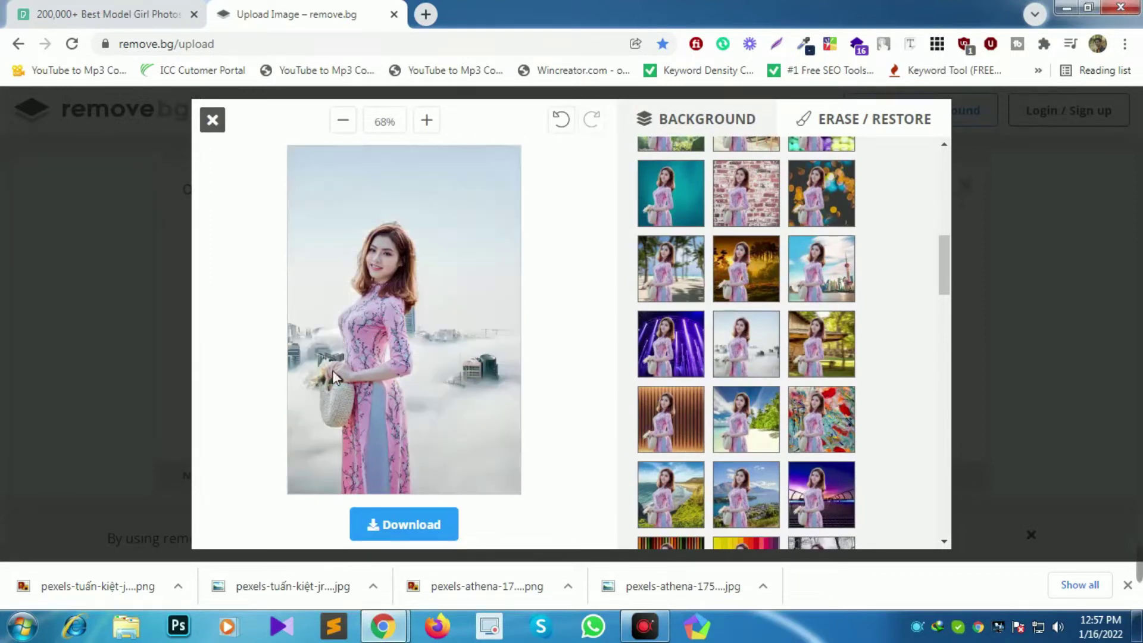
click(740, 423)
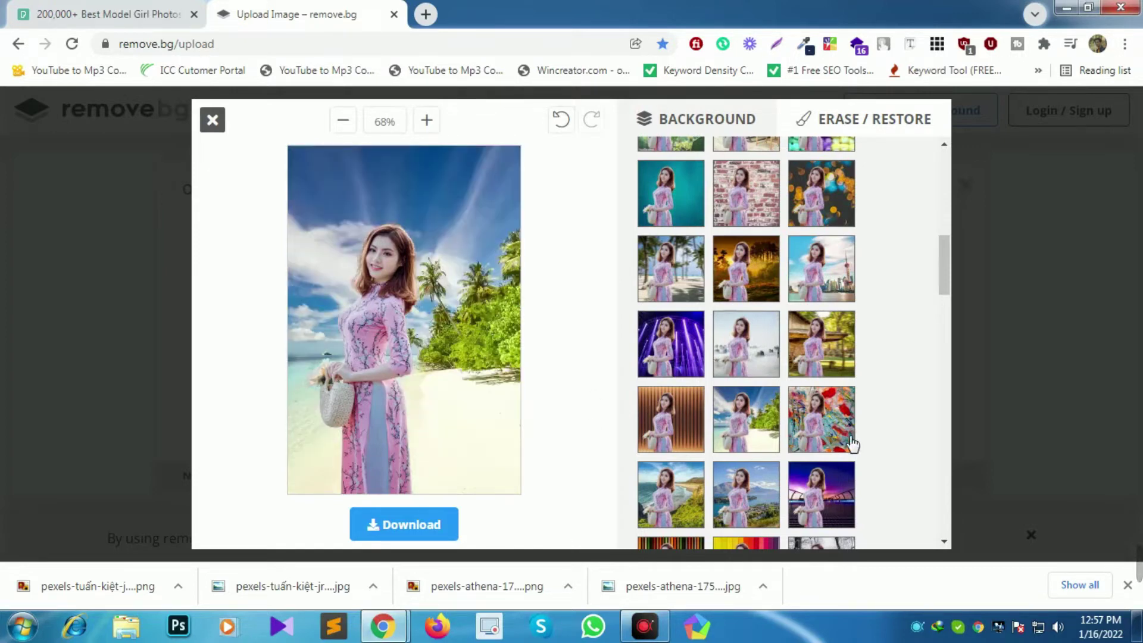
click(837, 419)
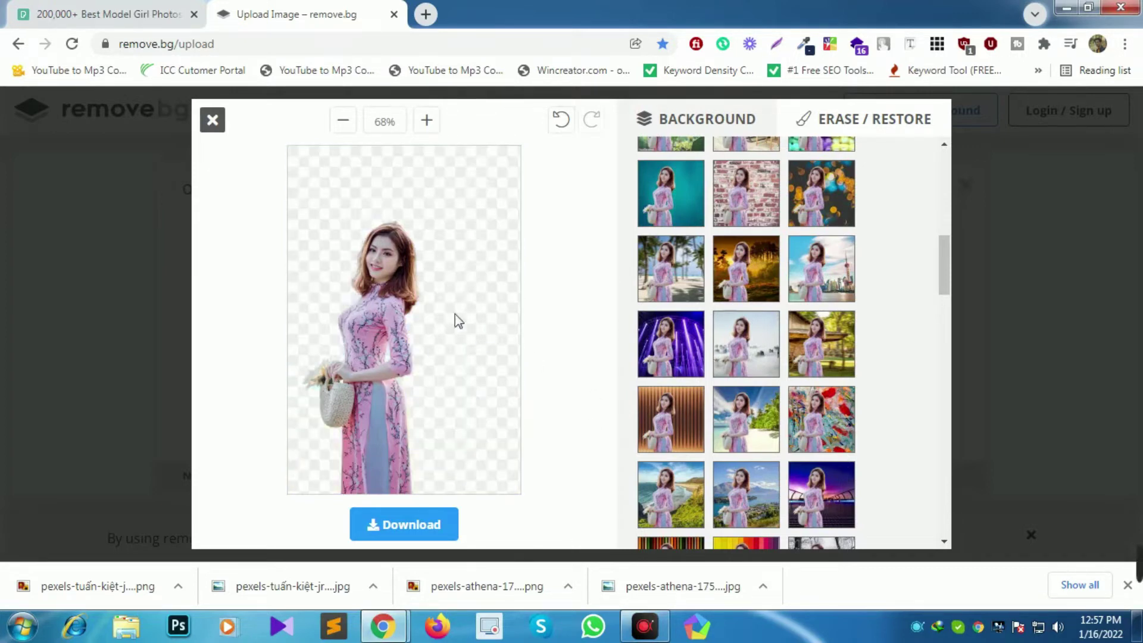
click(817, 340)
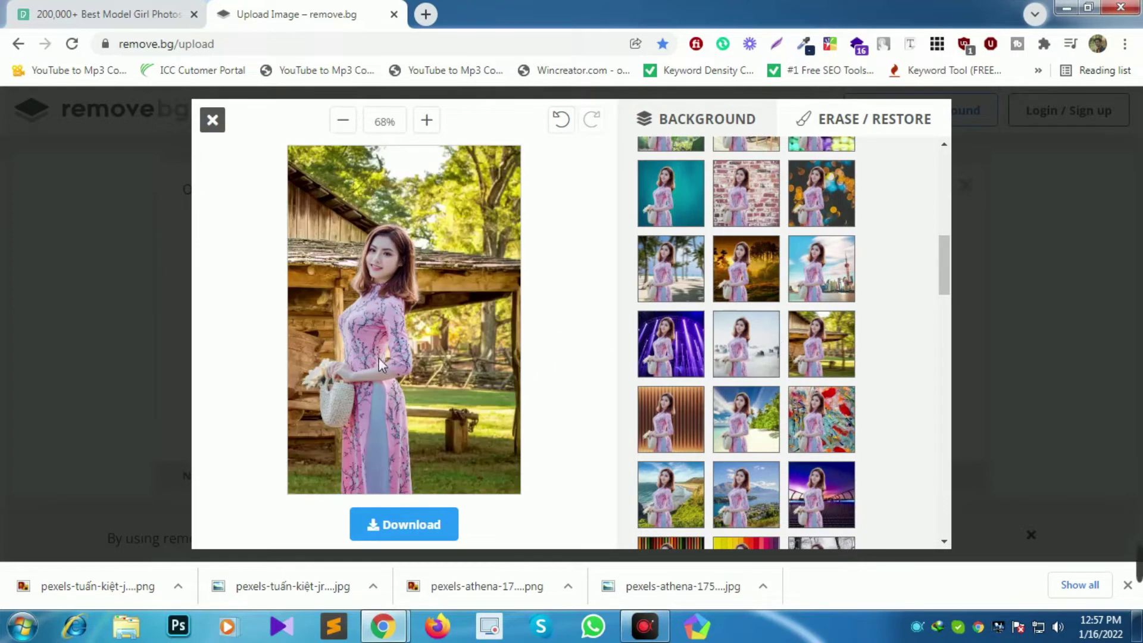
Preview the night-city street and pink-dots backgrounds behind the model.
scroll(756, 343, down, 4)
click(738, 471)
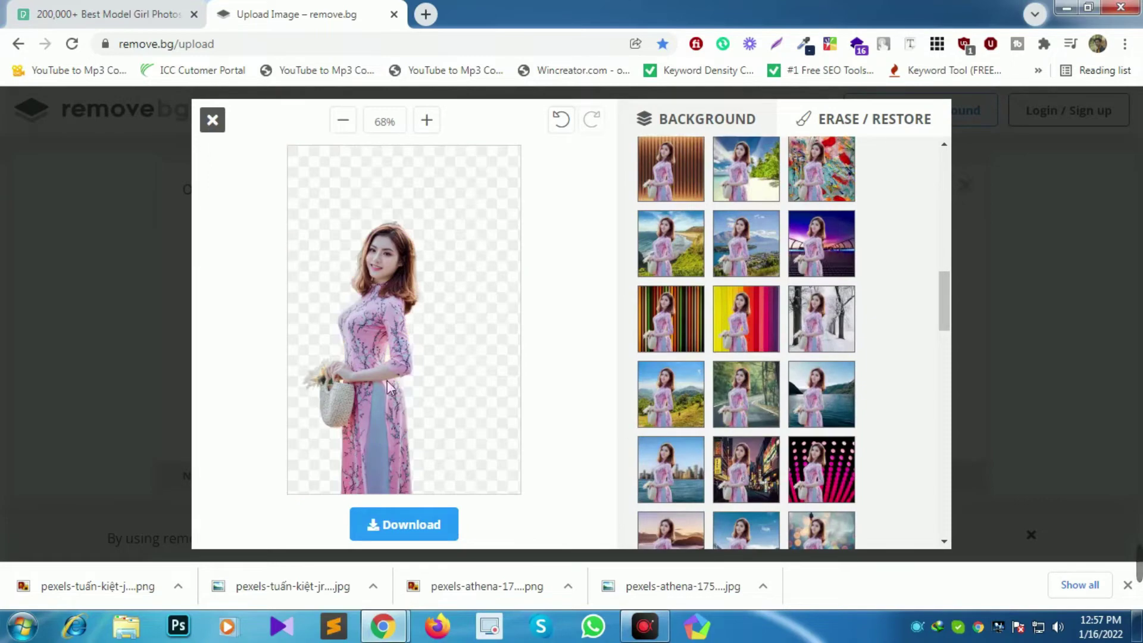
scroll(684, 358, down, 3)
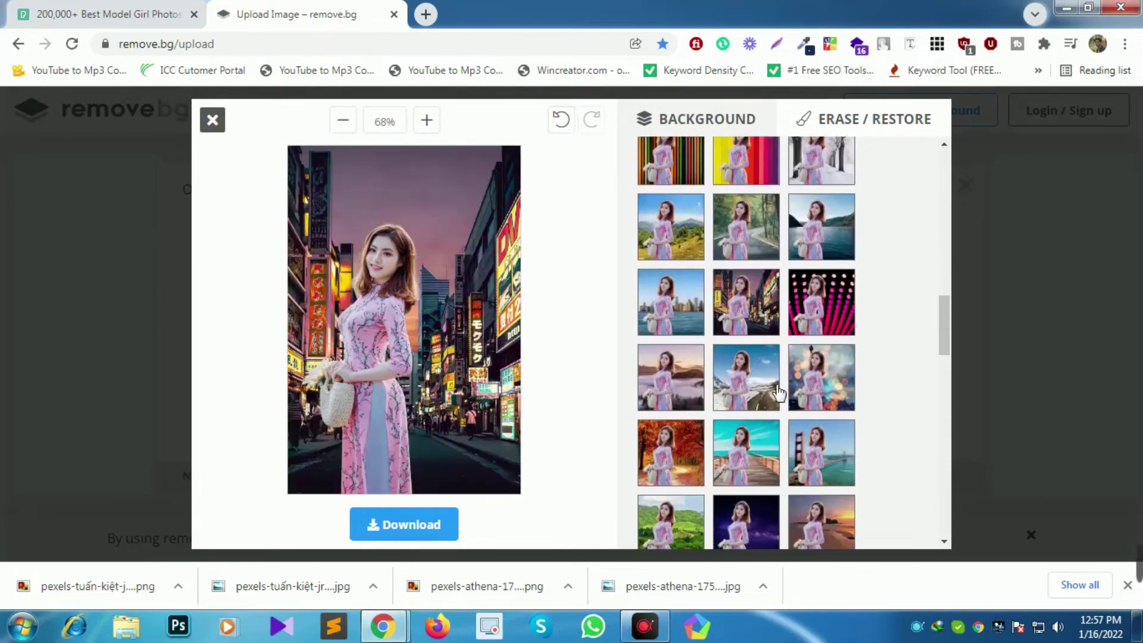
click(817, 315)
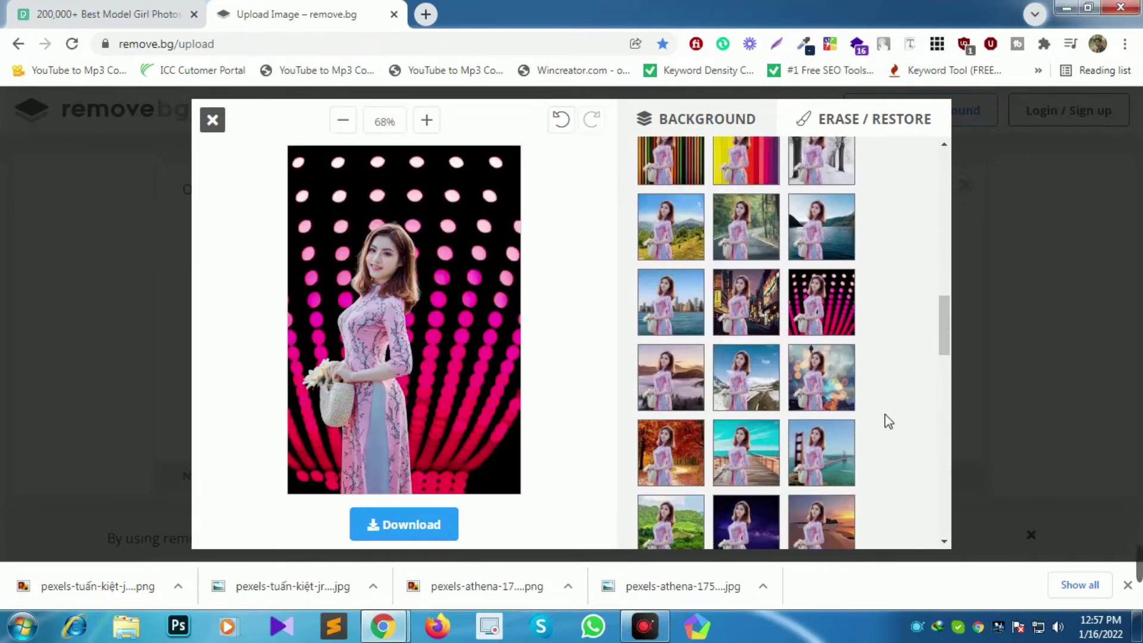
Apply the blue sky with white clouds background behind the pink-dress cutout.
scroll(787, 420, down, 3)
scroll(784, 426, down, 3)
scroll(784, 426, down, 3)
scroll(783, 426, down, 3)
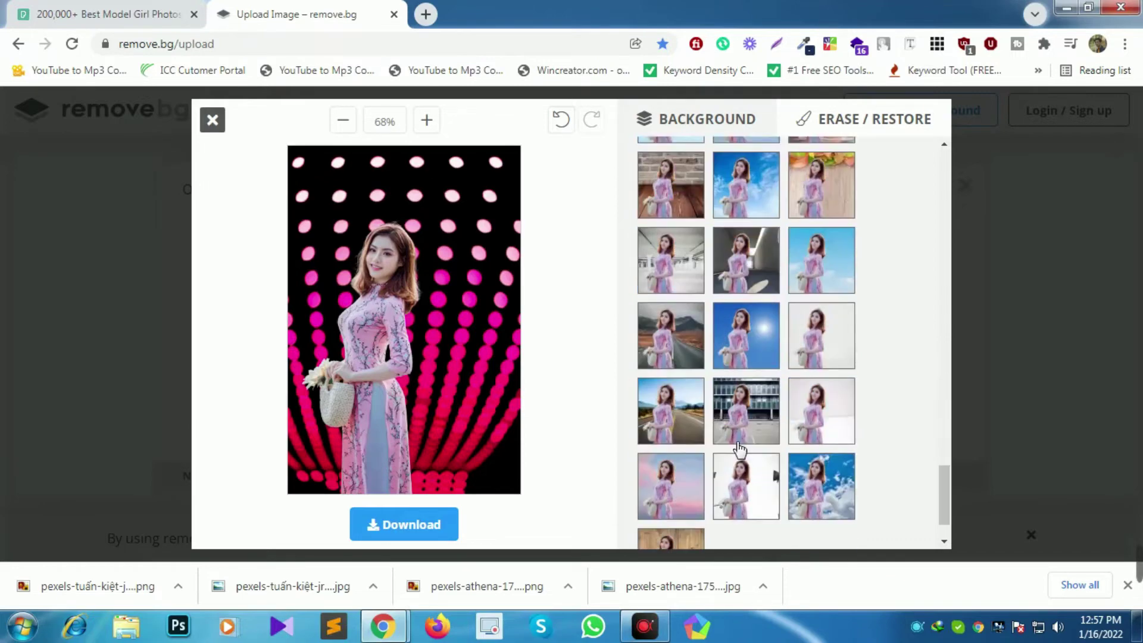
scroll(739, 448, down, 1)
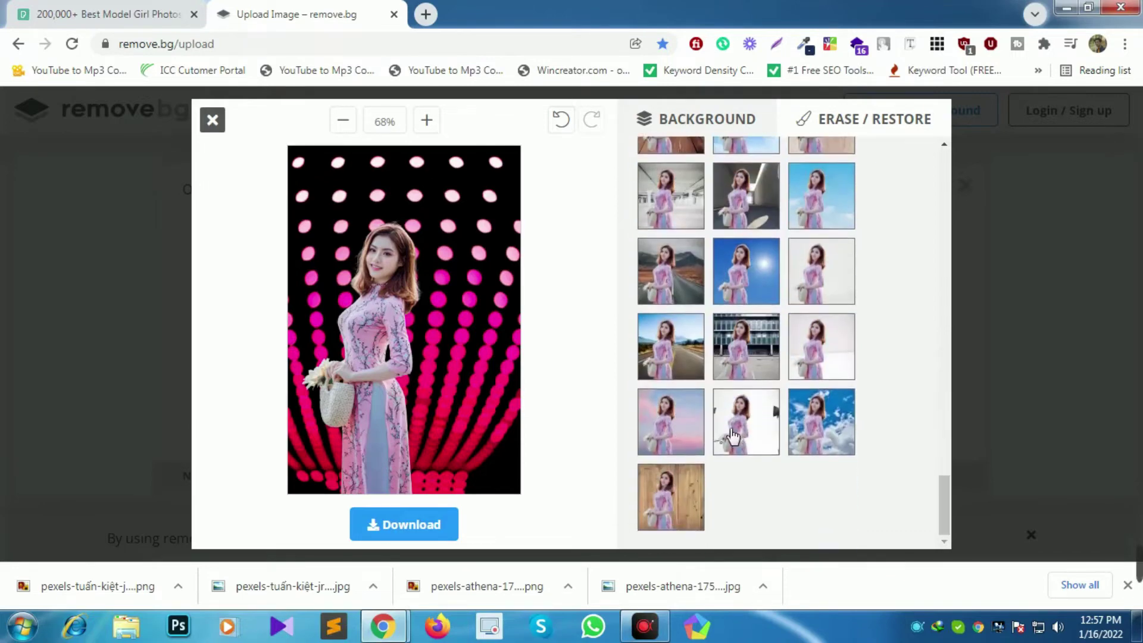
click(805, 422)
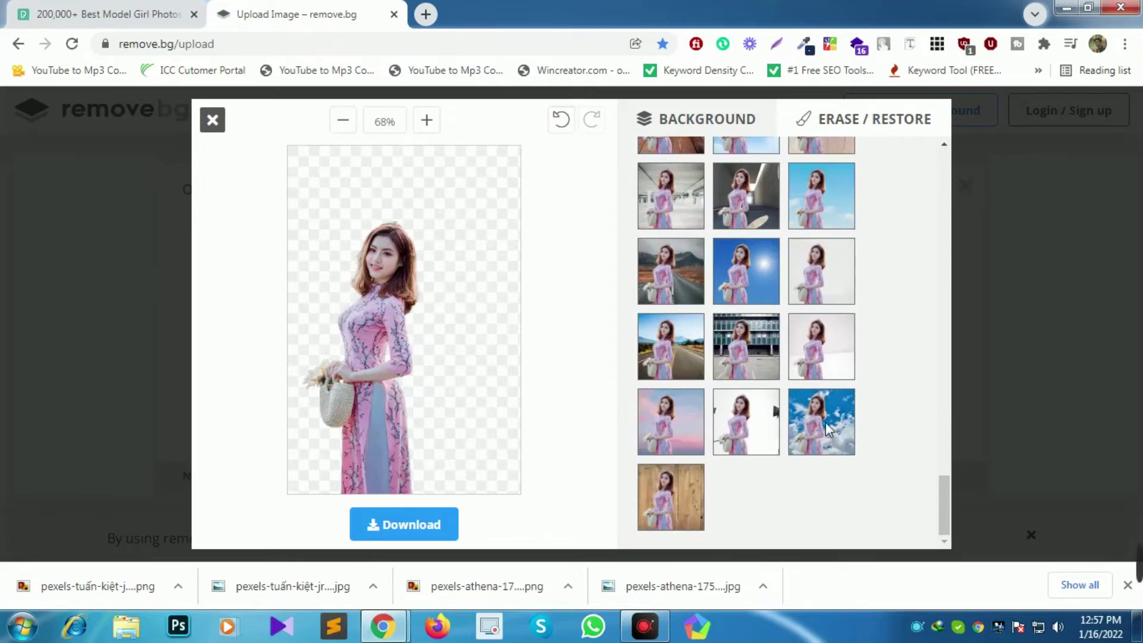
click(801, 441)
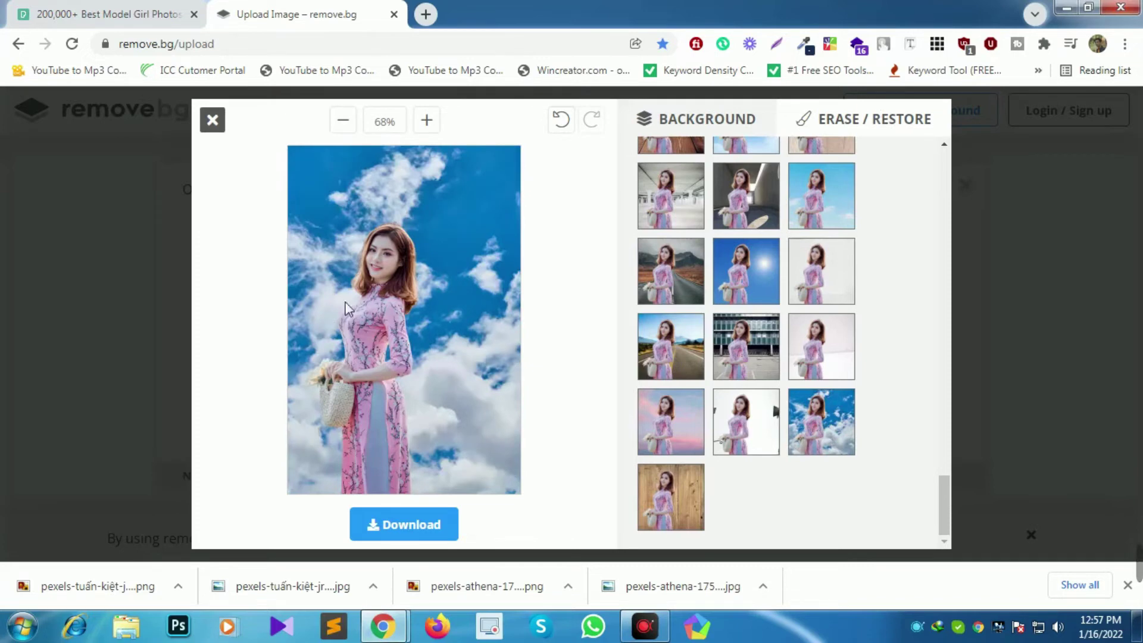
click(392, 531)
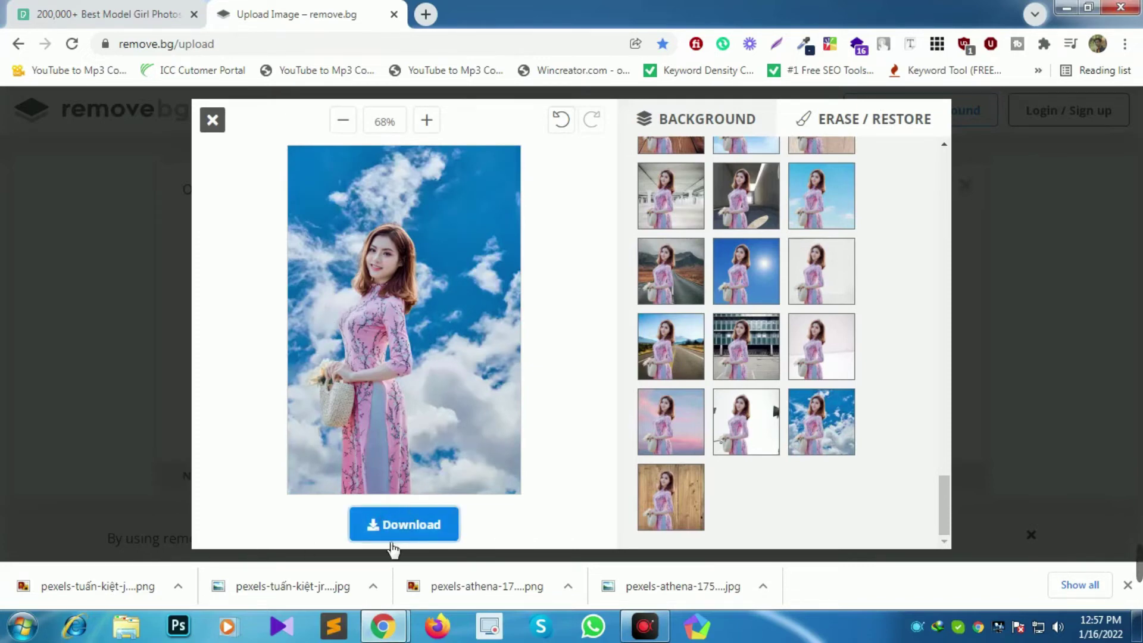
Download the sky-background image and check it in the photo viewer.
click(394, 540)
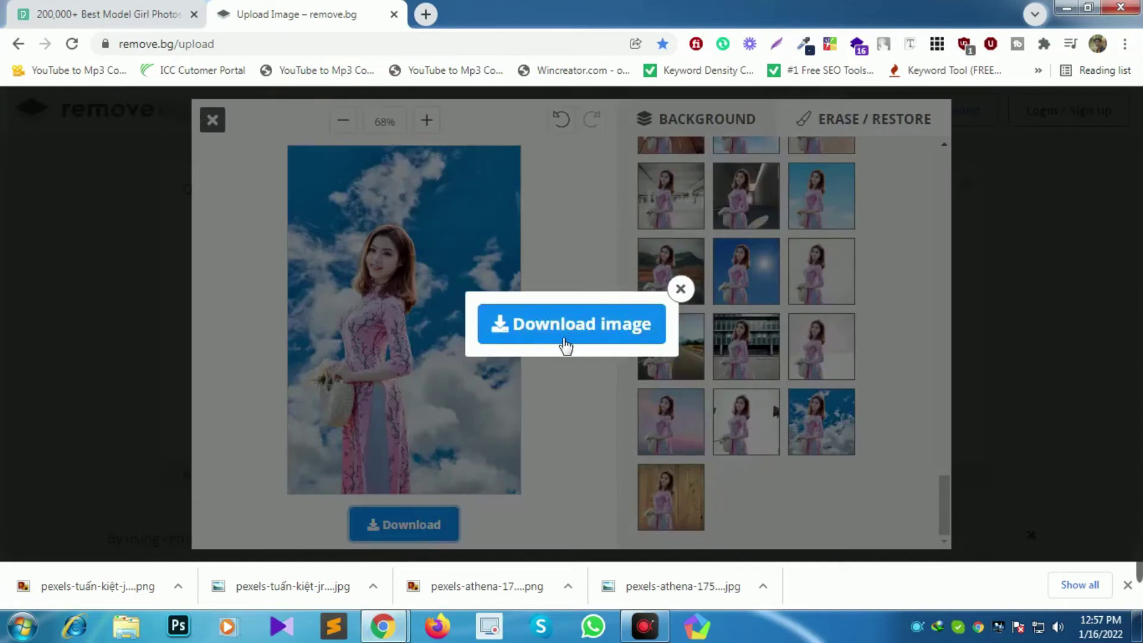
click(553, 328)
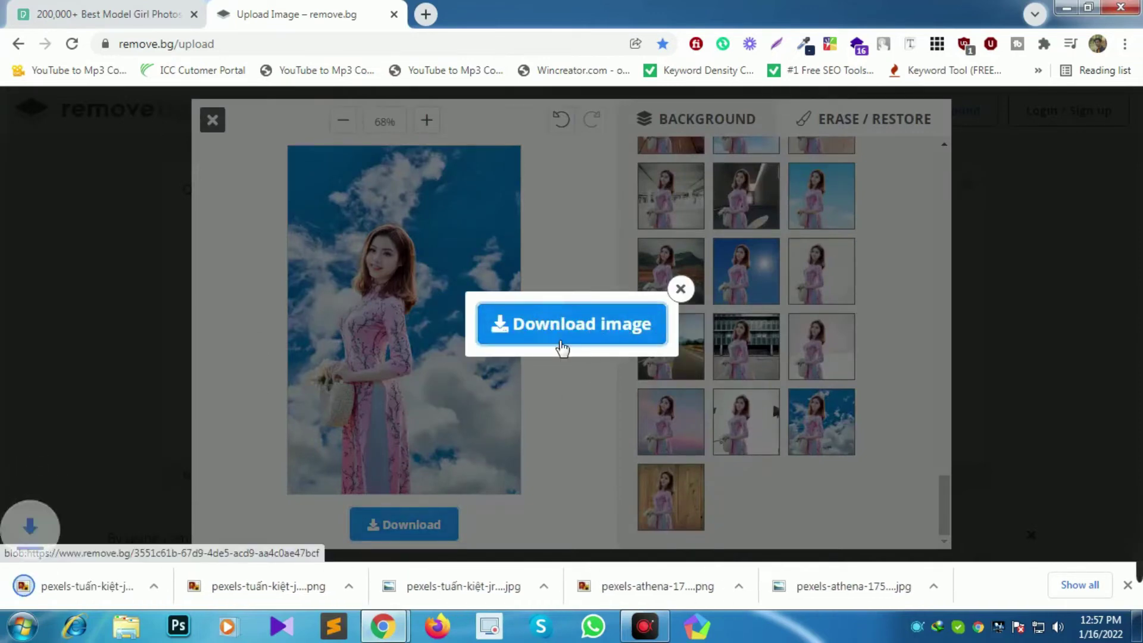
click(113, 588)
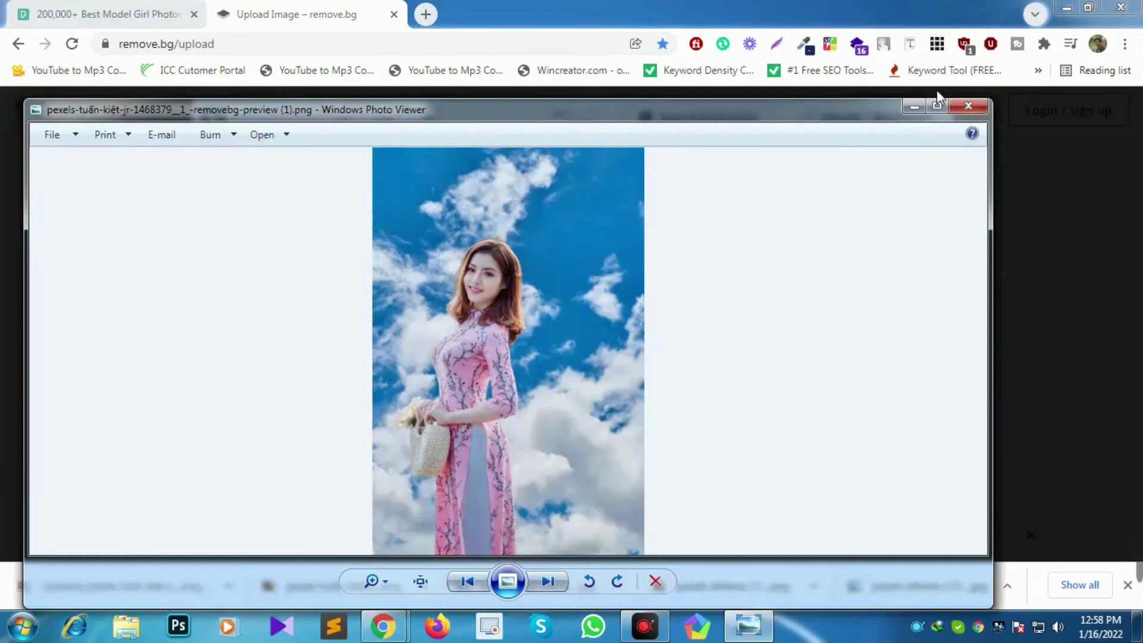
click(964, 109)
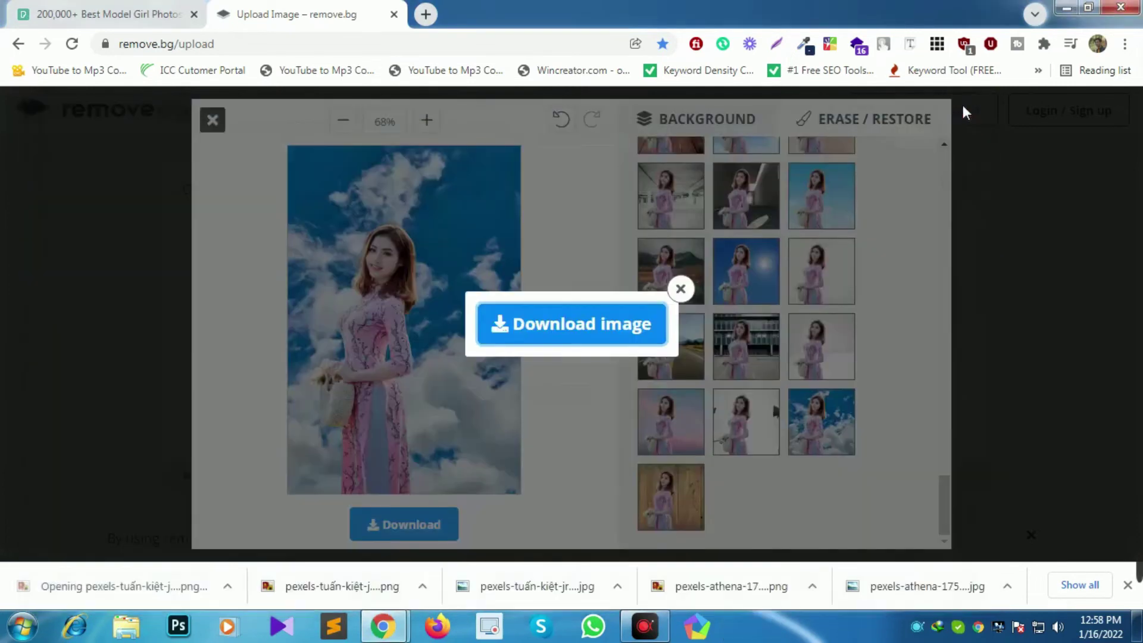
Dismiss the download popup and close the background editor.
click(682, 289)
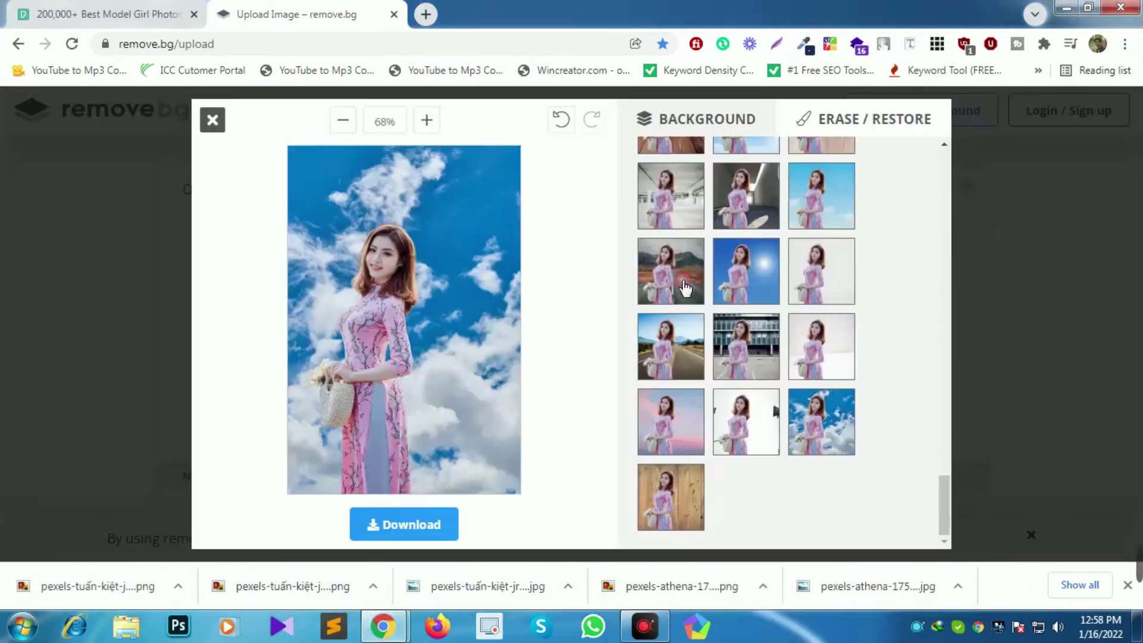
click(206, 122)
scroll(689, 357, up, 3)
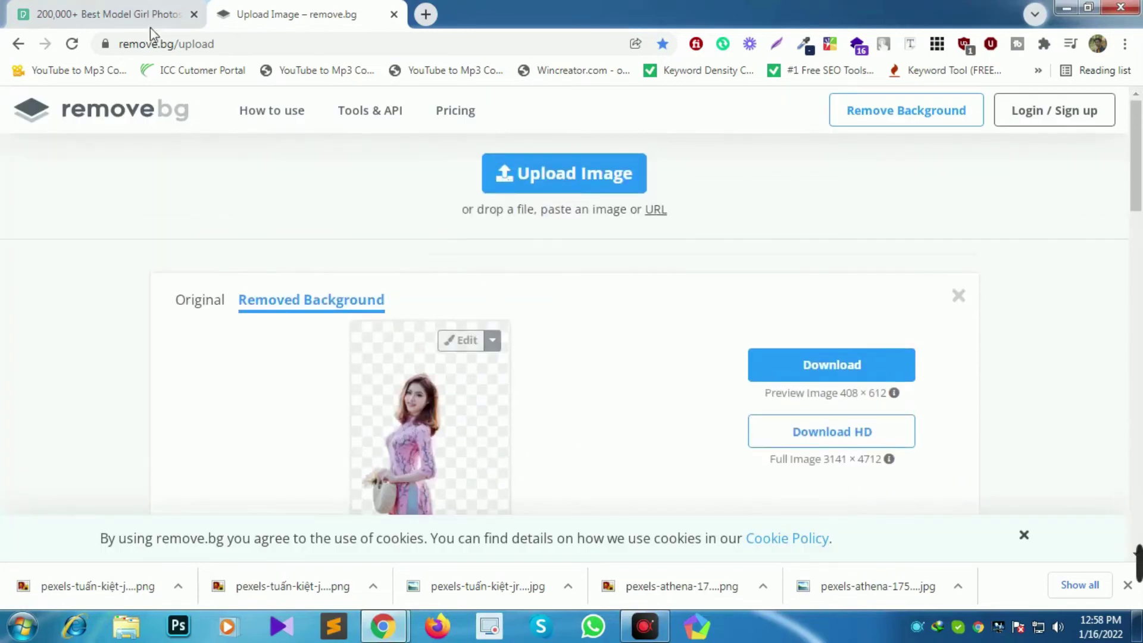
click(147, 8)
Dismiss the Pexels Say thanks dialog and browse further through the model girl results.
click(194, 278)
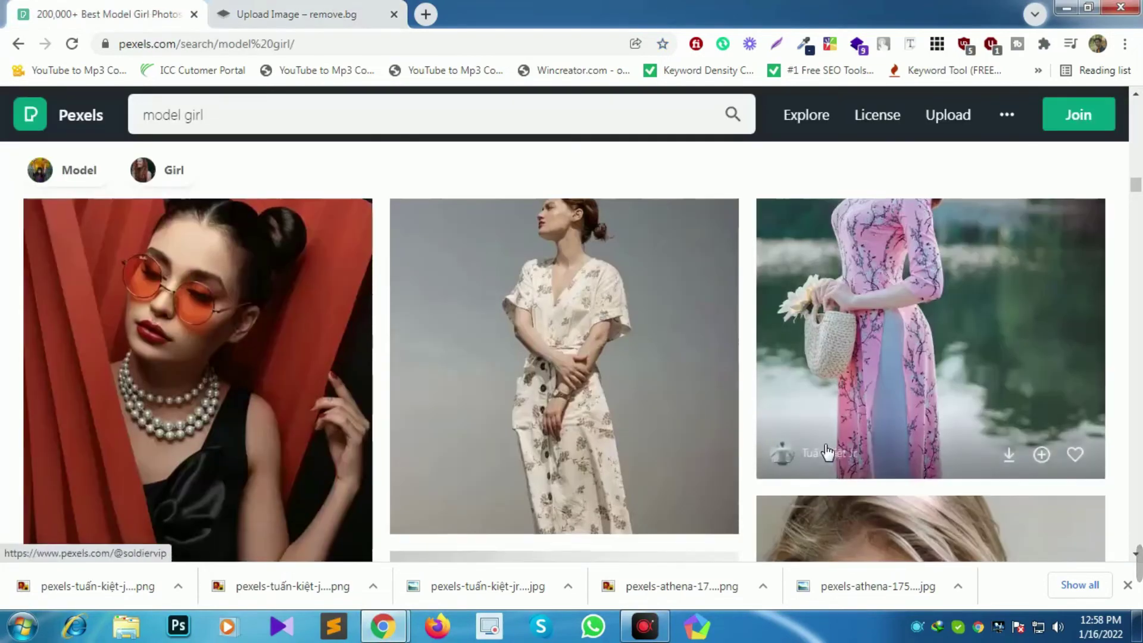
scroll(431, 339, down, 5)
scroll(668, 332, down, 4)
scroll(668, 335, down, 4)
scroll(726, 344, down, 4)
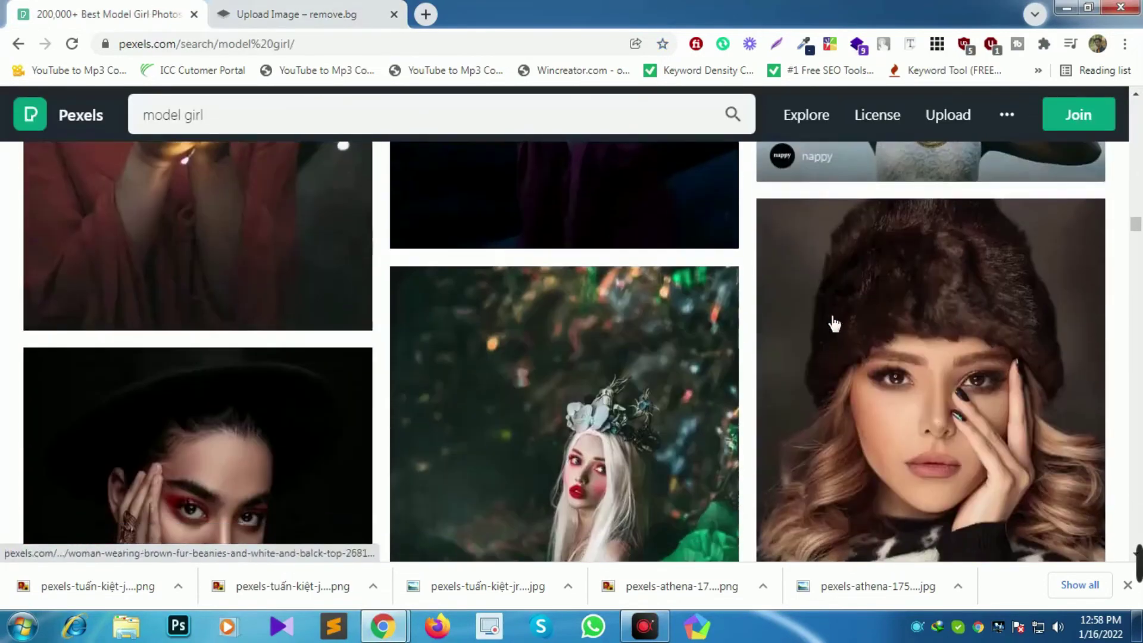
scroll(832, 324, down, 3)
scroll(341, 324, down, 1)
scroll(911, 332, up, 2)
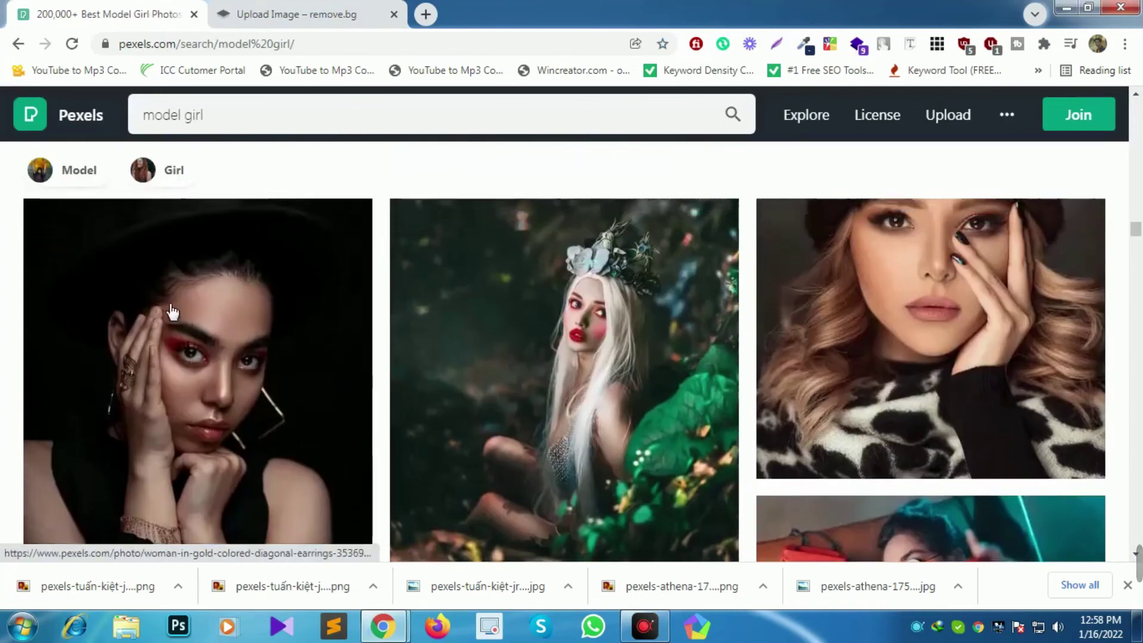
scroll(833, 357, up, 5)
scroll(919, 336, up, 2)
scroll(698, 322, up, 4)
scroll(492, 298, up, 3)
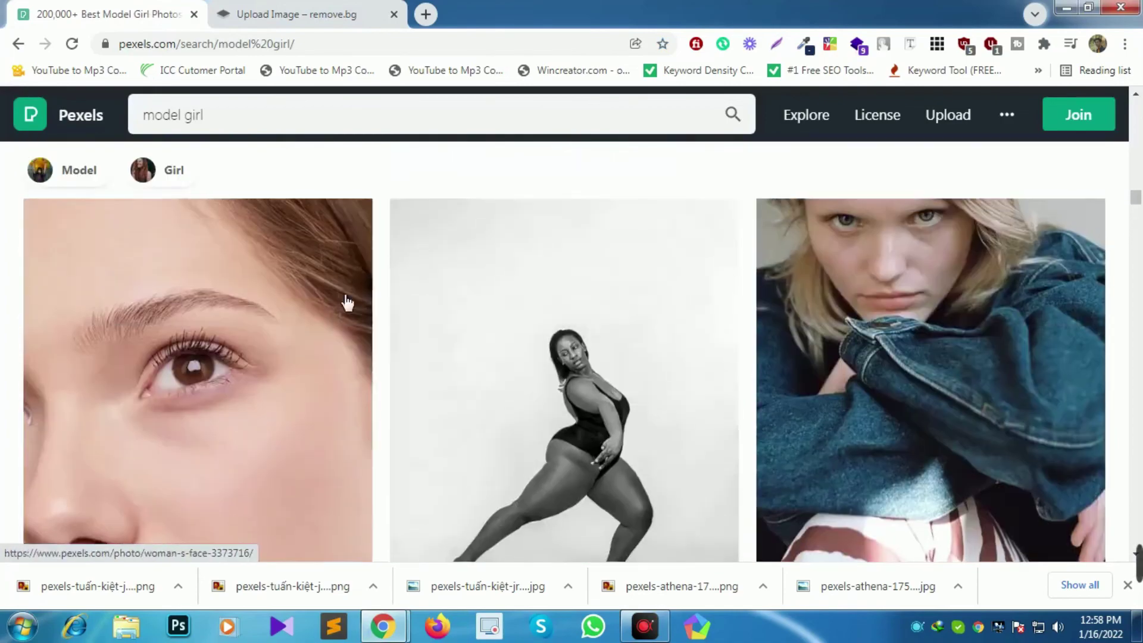
scroll(345, 301, down, 3)
scroll(282, 342, down, 5)
scroll(357, 348, down, 5)
scroll(655, 355, down, 5)
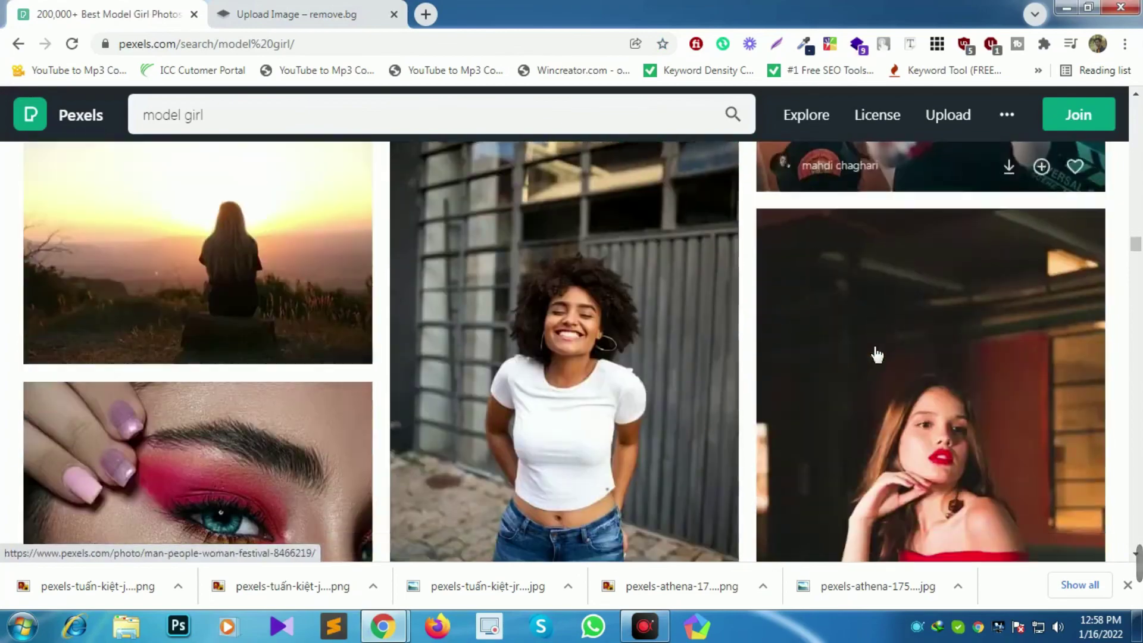
scroll(595, 339, down, 3)
scroll(308, 329, down, 4)
scroll(724, 339, down, 4)
scroll(881, 337, down, 4)
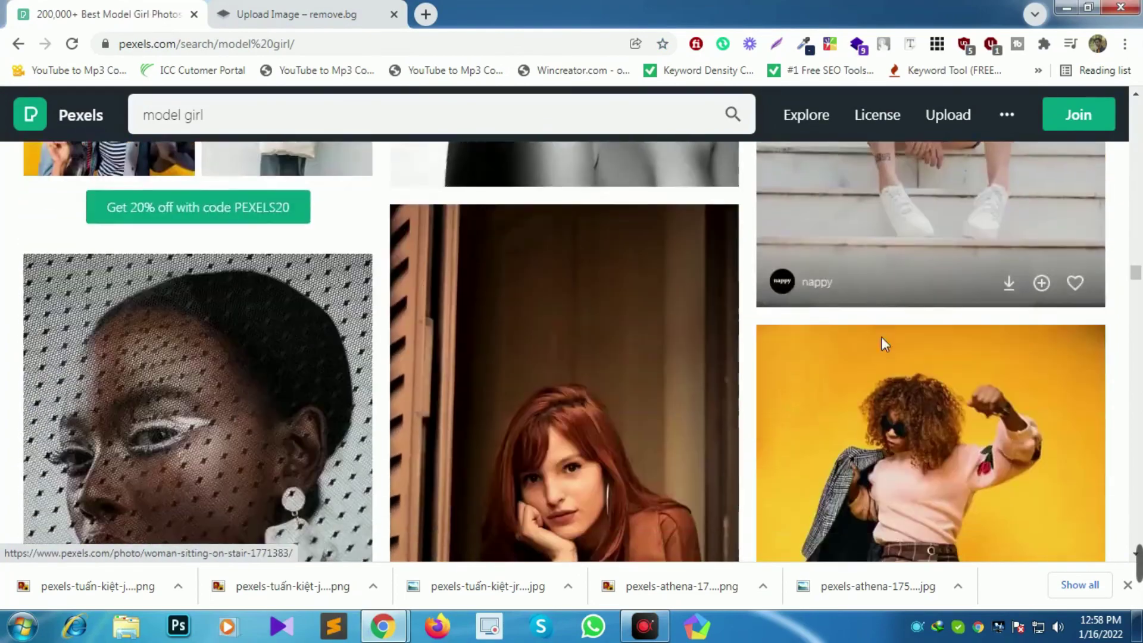
scroll(306, 347, down, 3)
scroll(293, 345, down, 4)
scroll(294, 346, down, 5)
scroll(536, 357, down, 4)
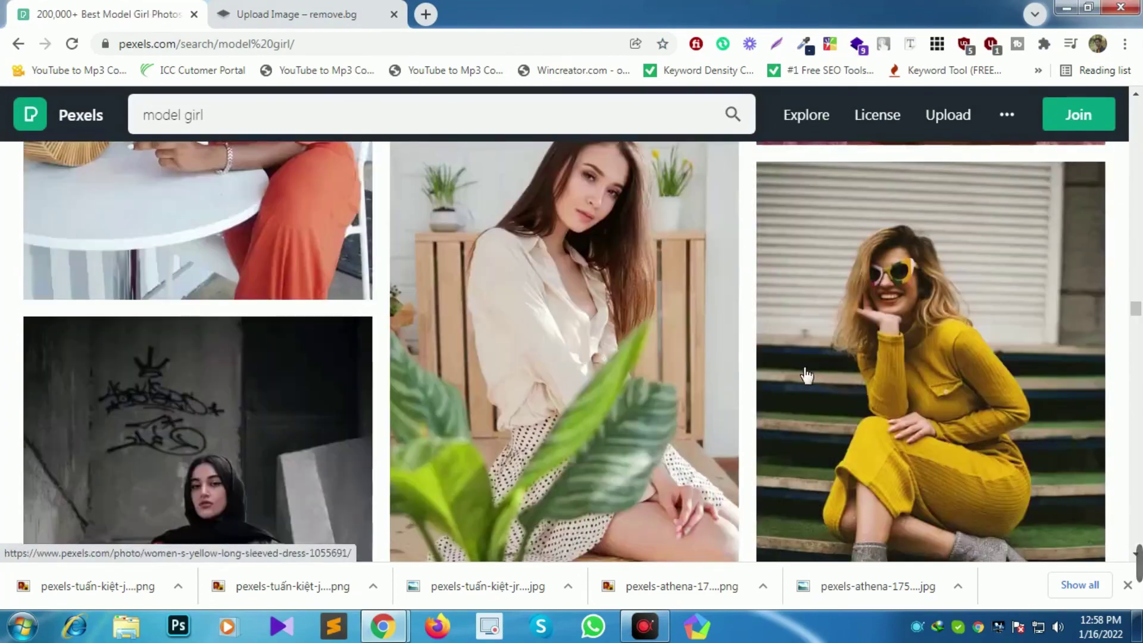
scroll(804, 375, down, 4)
scroll(738, 368, down, 4)
scroll(738, 368, down, 5)
scroll(816, 369, down, 4)
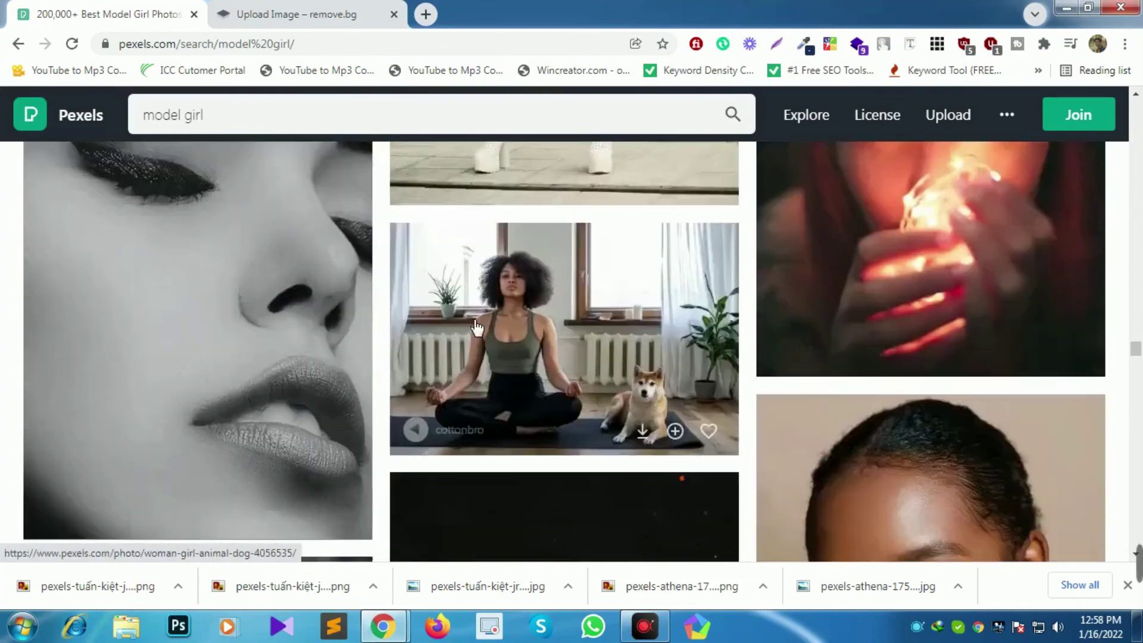
scroll(785, 351, up, 9)
scroll(772, 322, up, 4)
scroll(799, 324, up, 5)
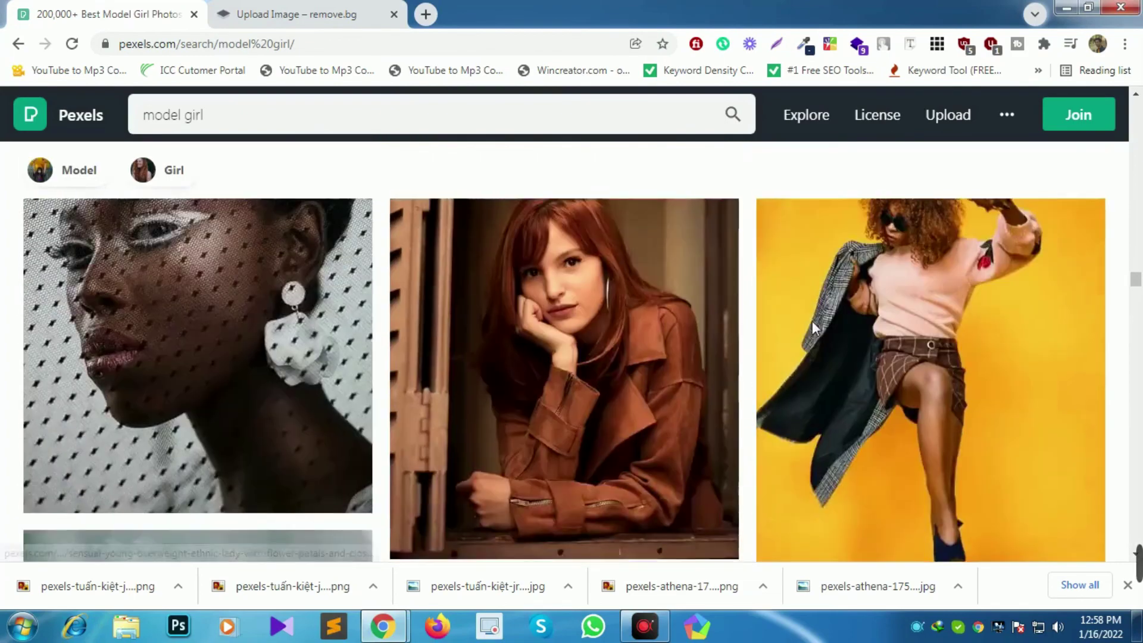